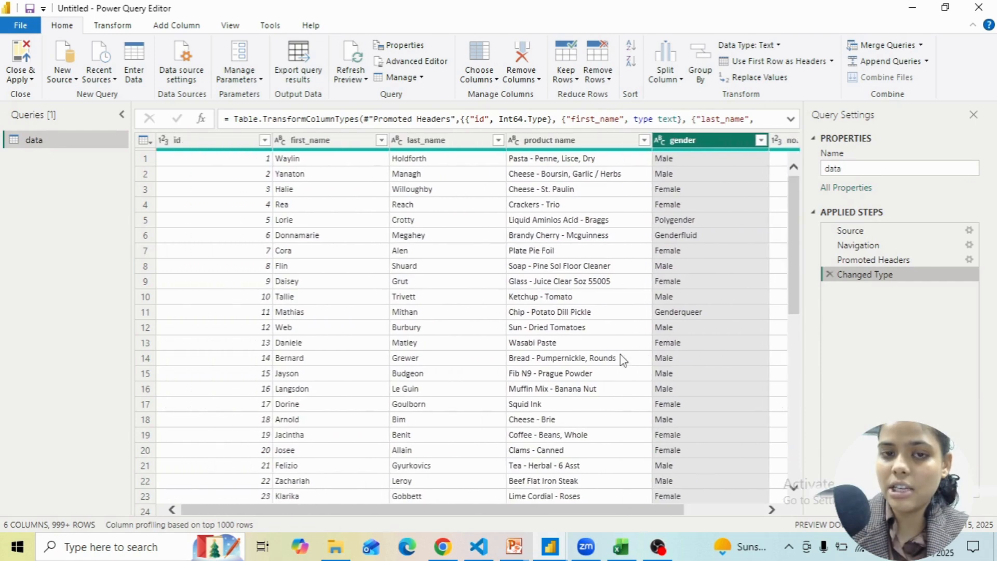
- Switch to the Tutorialspoint online whiteboard in Chrome and add a new blank board after board 16
click(449, 549)
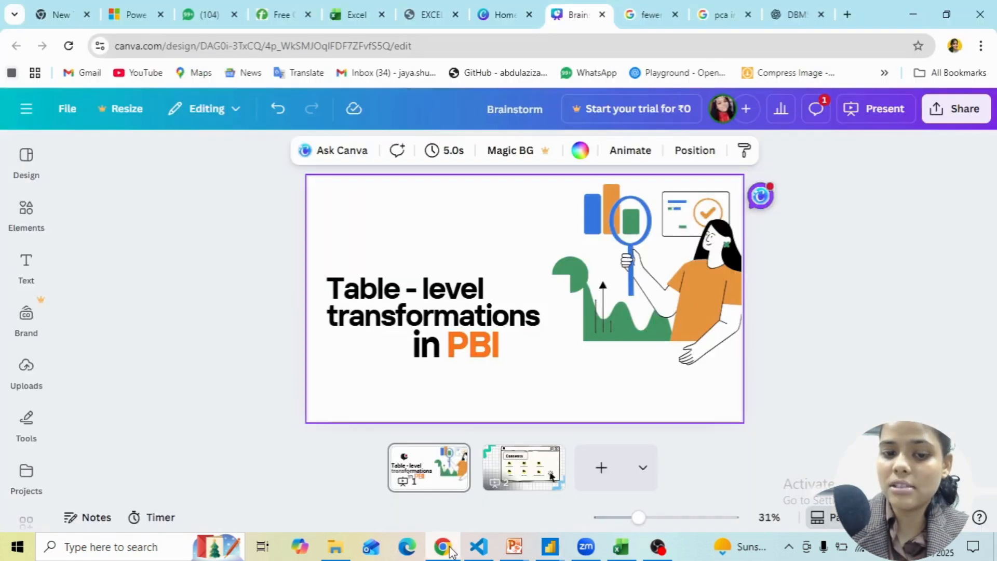
click(279, 8)
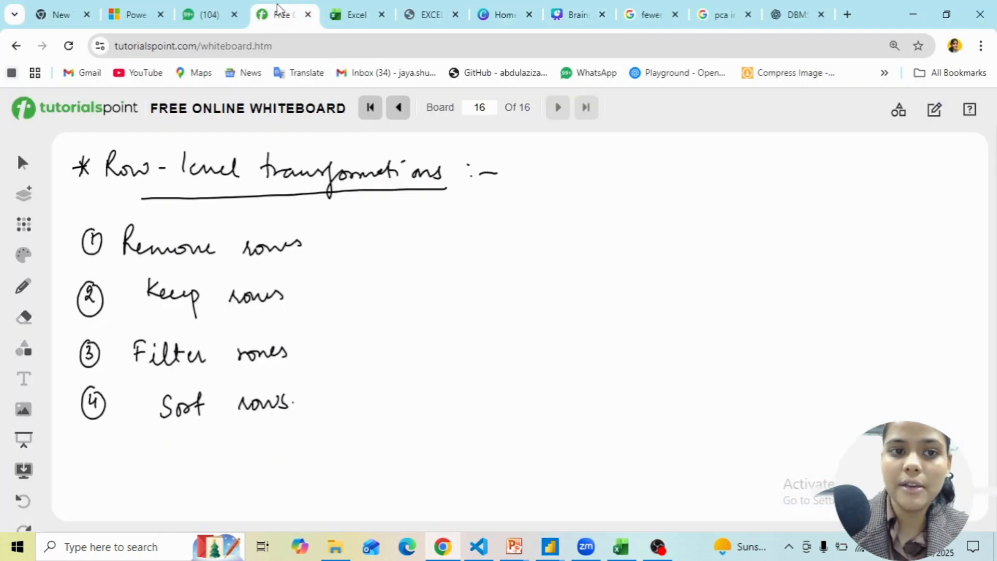
click(29, 205)
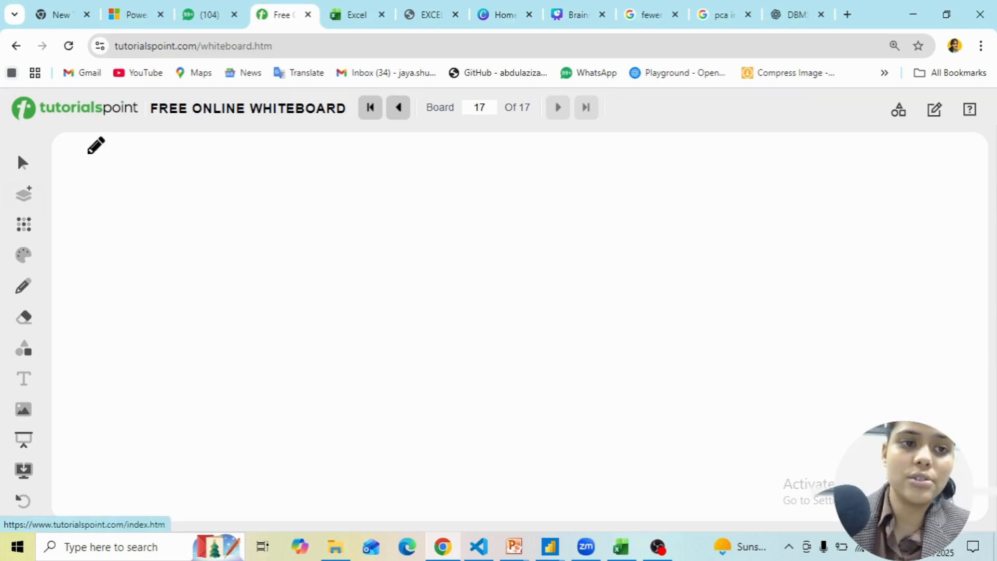
- Handwrite the starred heading "Table-level transformations :-" across the upper part of the blank board and underline it
drag(81, 152, 80, 175)
drag(71, 164, 118, 175)
mouse_move(125, 175)
mouse_down()
mouse_move(133, 162)
mouse_move(154, 174)
mouse_up()
mouse_move(162, 156)
mouse_down()
mouse_move(160, 177)
mouse_move(175, 175)
mouse_up()
drag(180, 168, 300, 177)
drag(279, 166, 431, 173)
mouse_move(416, 165)
mouse_down()
mouse_move(467, 174)
mouse_move(504, 168)
mouse_up()
click(484, 165)
click(484, 173)
click(493, 168)
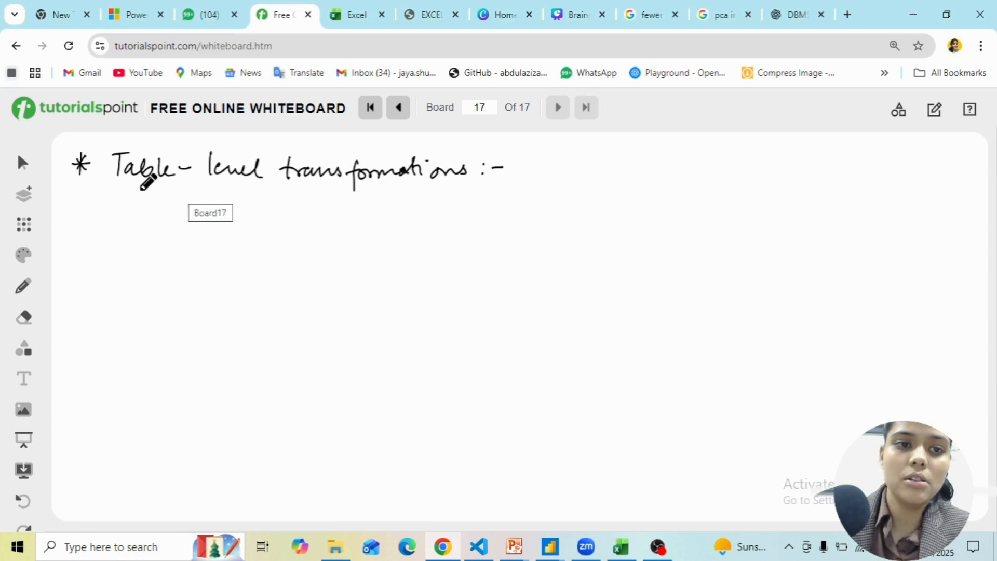
drag(140, 190, 472, 177)
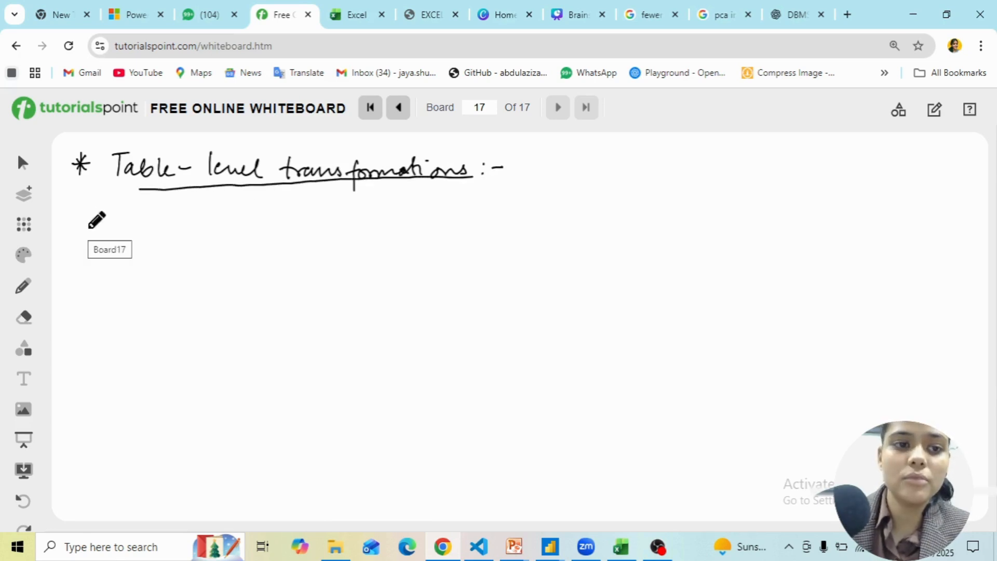
- Handwrite circled item 1 below the heading: "Transpose table - flip rows & columns."
drag(87, 226, 91, 236)
mouse_move(93, 220)
mouse_down()
mouse_move(82, 246)
mouse_move(95, 221)
mouse_up()
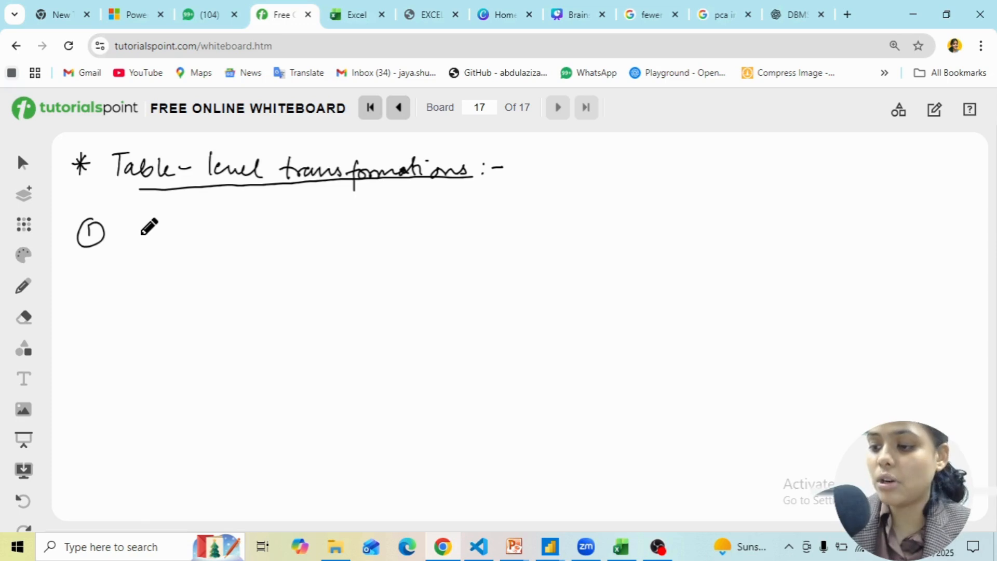
drag(118, 224, 134, 222)
mouse_move(127, 223)
mouse_down()
mouse_move(127, 243)
mouse_move(254, 235)
mouse_up()
drag(248, 228, 303, 237)
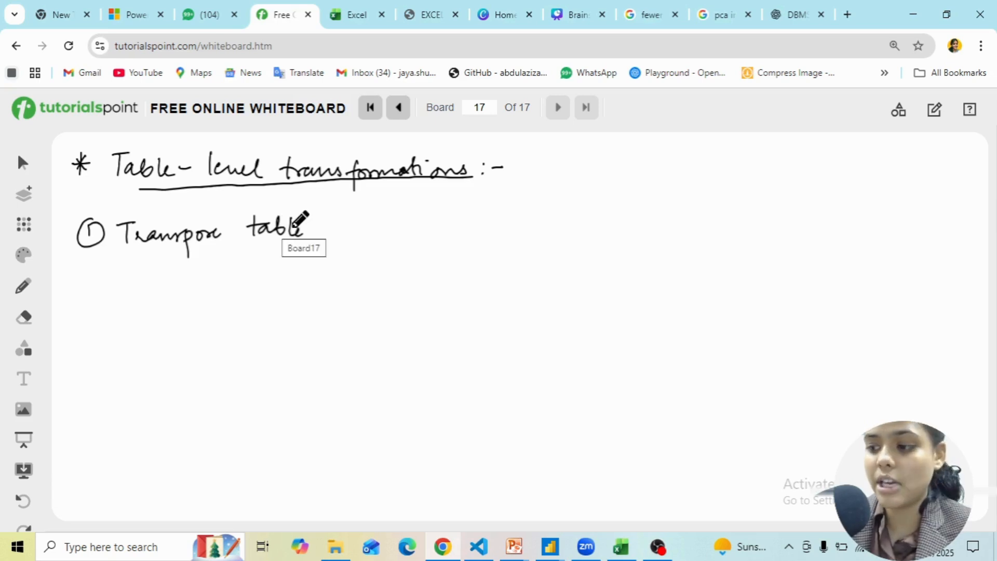
mouse_move(321, 228)
mouse_down()
mouse_move(352, 257)
mouse_move(388, 231)
mouse_move(630, 227)
mouse_up()
click(645, 223)
- Handwrite circled item 2 on the next line: "Unpivot columns - convert col. headers into row values."
mouse_move(93, 274)
mouse_down()
mouse_move(87, 283)
mouse_move(97, 291)
mouse_move(102, 276)
mouse_up()
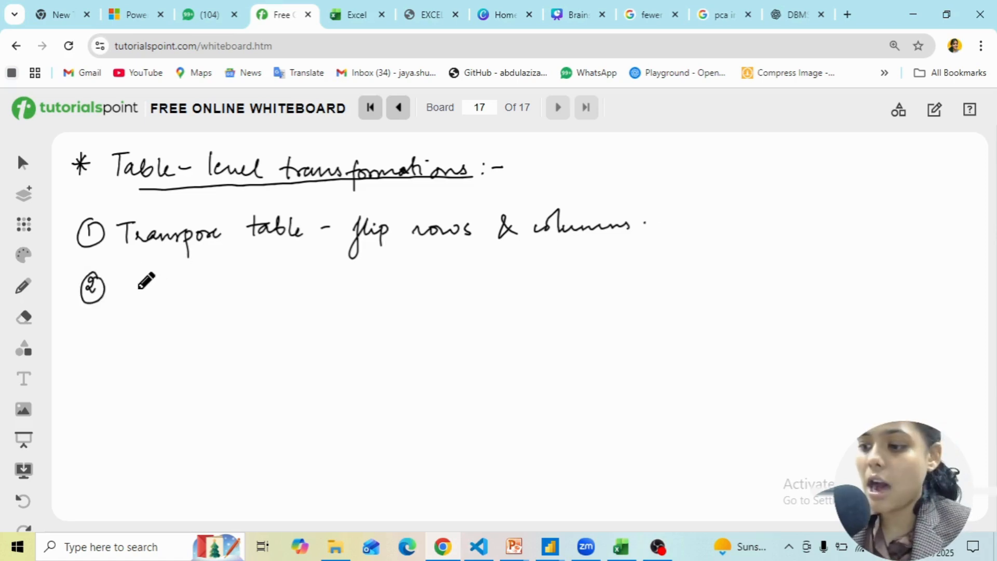
drag(144, 285, 219, 283)
click(242, 284)
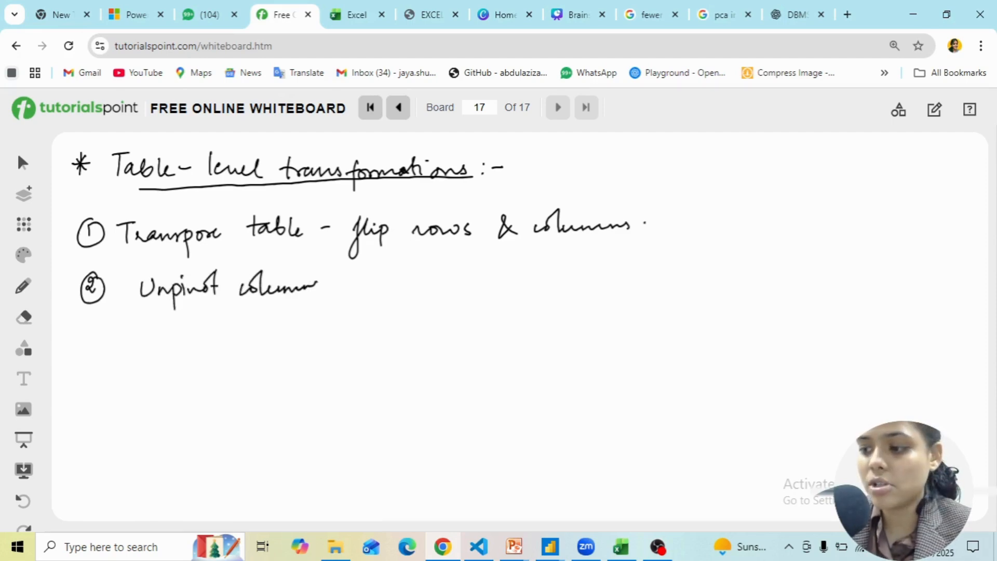
drag(344, 280, 353, 279)
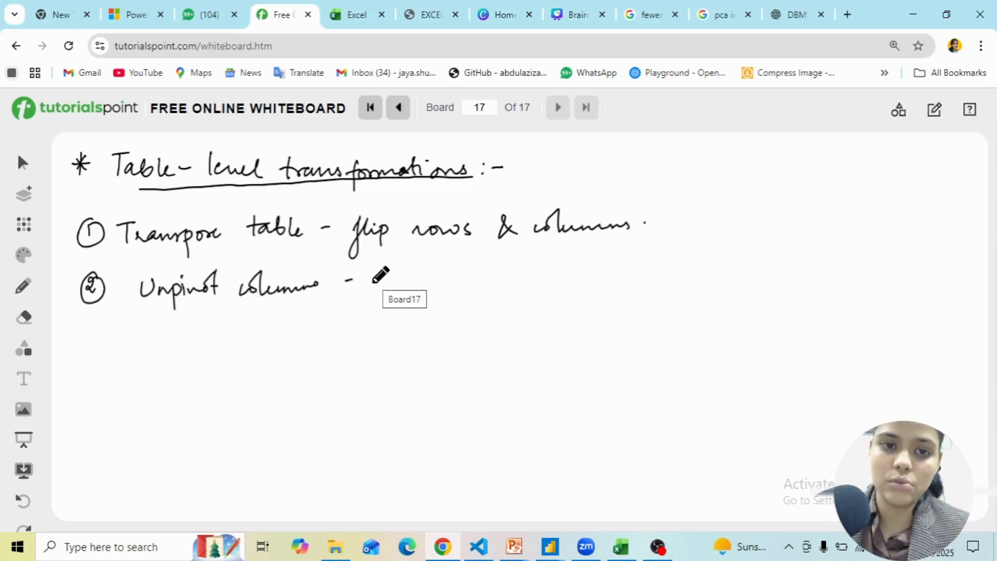
drag(380, 279, 376, 290)
mouse_move(387, 281)
mouse_down()
mouse_move(514, 264)
mouse_move(534, 280)
mouse_up()
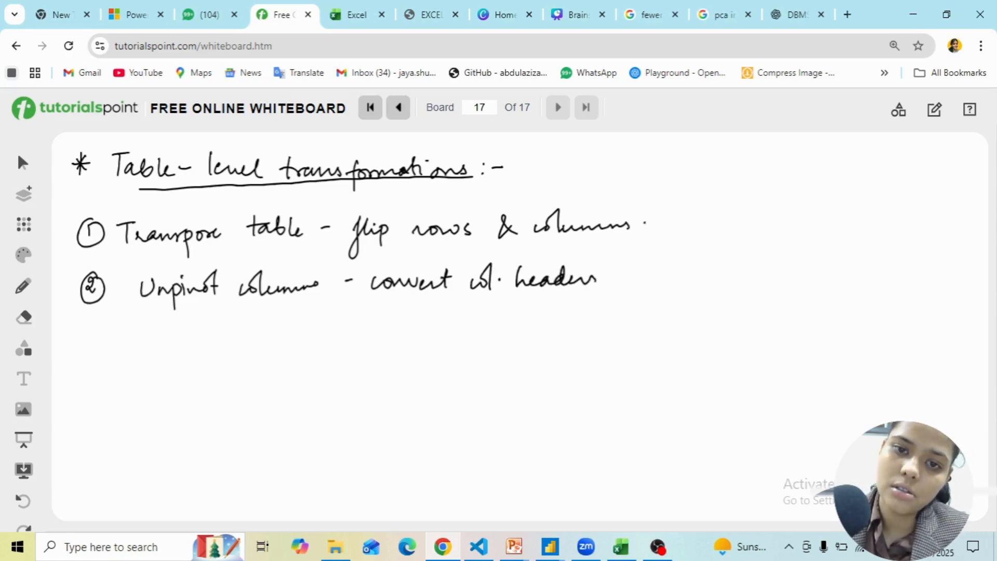
drag(624, 282, 817, 270)
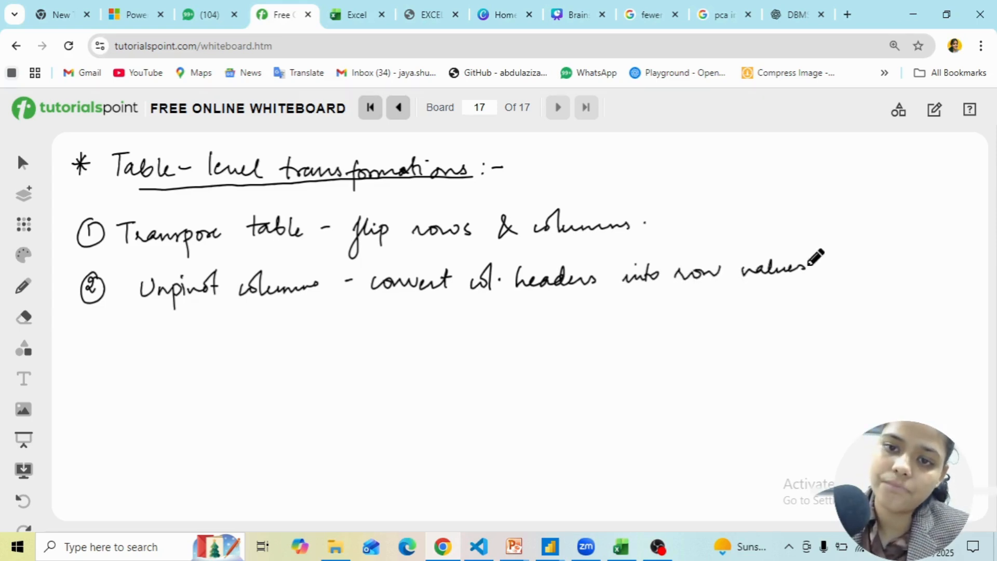
click(814, 265)
- Handwrite circled item 3 below the unpivot line: "Pivot columns - Turn row values into col. headers."
mouse_move(82, 325)
mouse_down()
mouse_move(85, 339)
mouse_move(87, 324)
mouse_move(137, 342)
mouse_move(183, 329)
mouse_up()
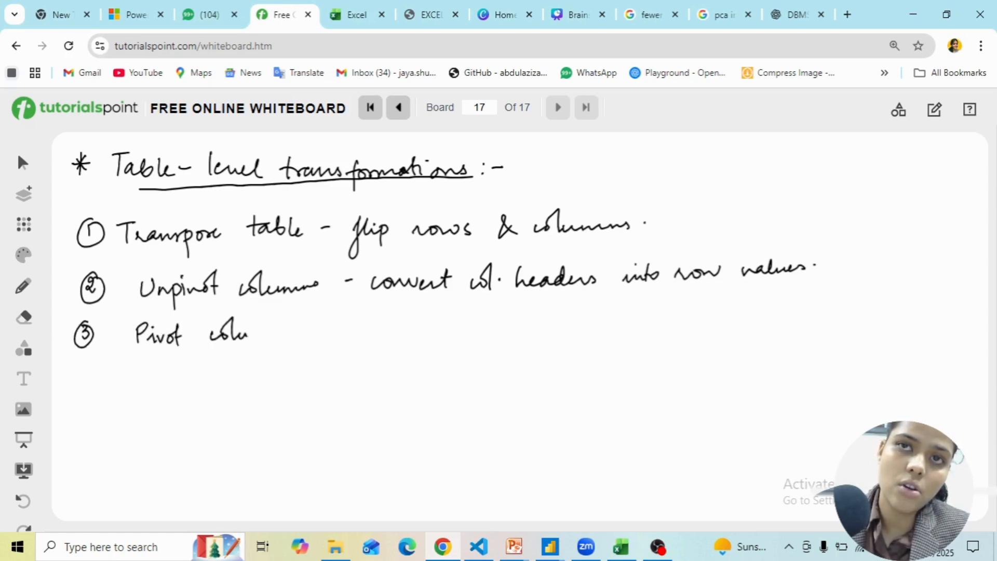
drag(265, 332, 365, 323)
mouse_move(353, 324)
mouse_down()
mouse_move(352, 341)
mouse_move(493, 322)
mouse_move(636, 323)
mouse_move(653, 303)
mouse_up()
click(663, 314)
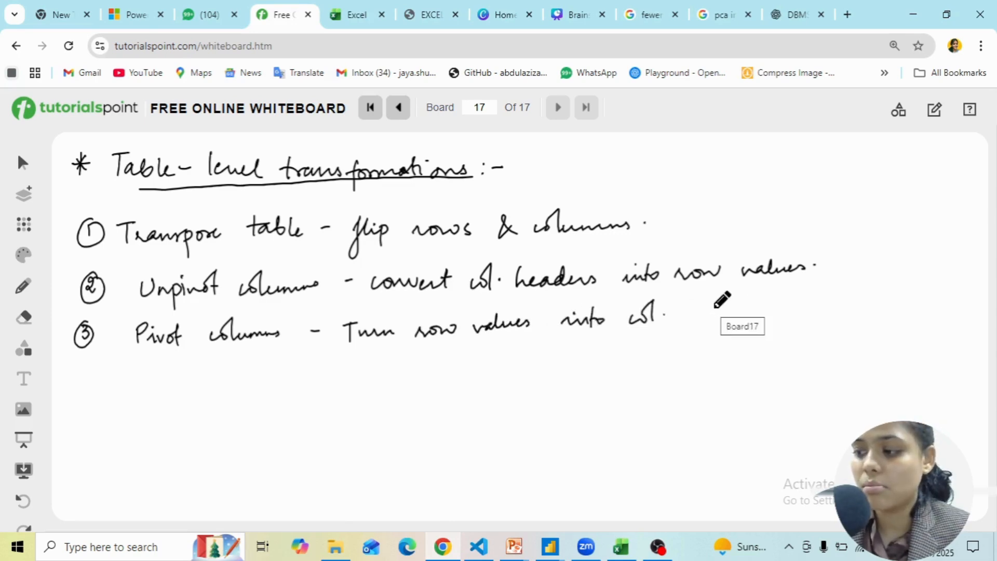
drag(716, 307, 716, 320)
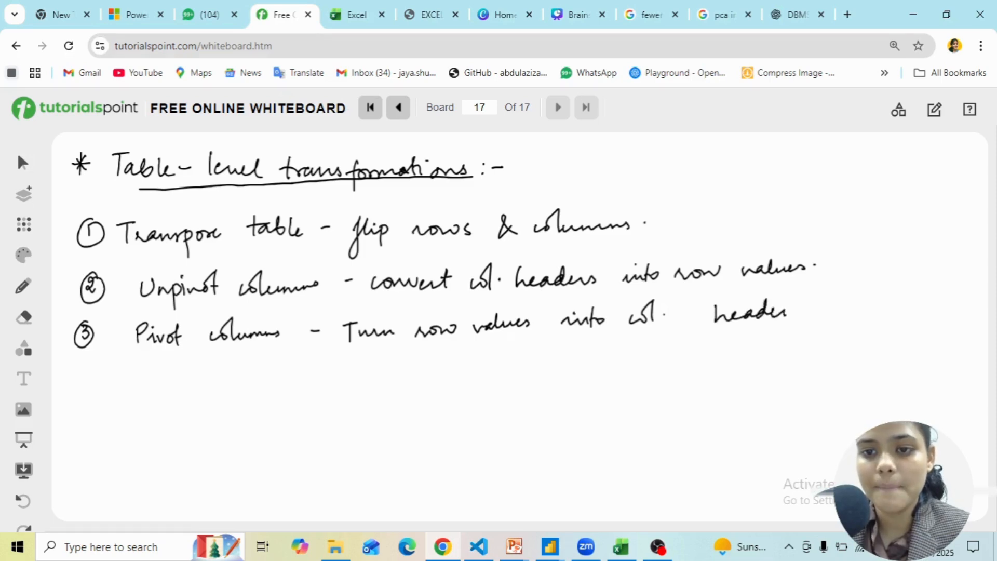
drag(787, 314, 805, 307)
click(807, 307)
- Handwrite circled item 4, "Remove errors.", below the pivot columns line
mouse_move(81, 378)
mouse_down()
mouse_move(78, 410)
mouse_move(88, 375)
mouse_move(152, 375)
mouse_move(159, 397)
mouse_move(201, 385)
mouse_move(217, 395)
mouse_up()
click(165, 390)
drag(253, 384, 304, 384)
click(313, 387)
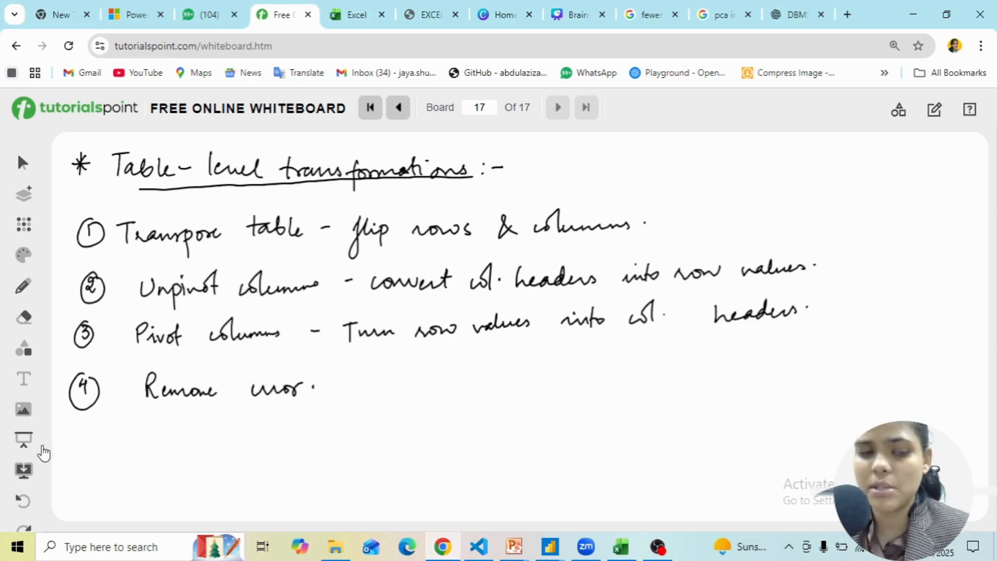
- Handwrite circled item 5, "Group by", and mark it with a tick and two stars
mouse_move(81, 437)
mouse_down()
mouse_move(76, 450)
mouse_move(87, 435)
mouse_up()
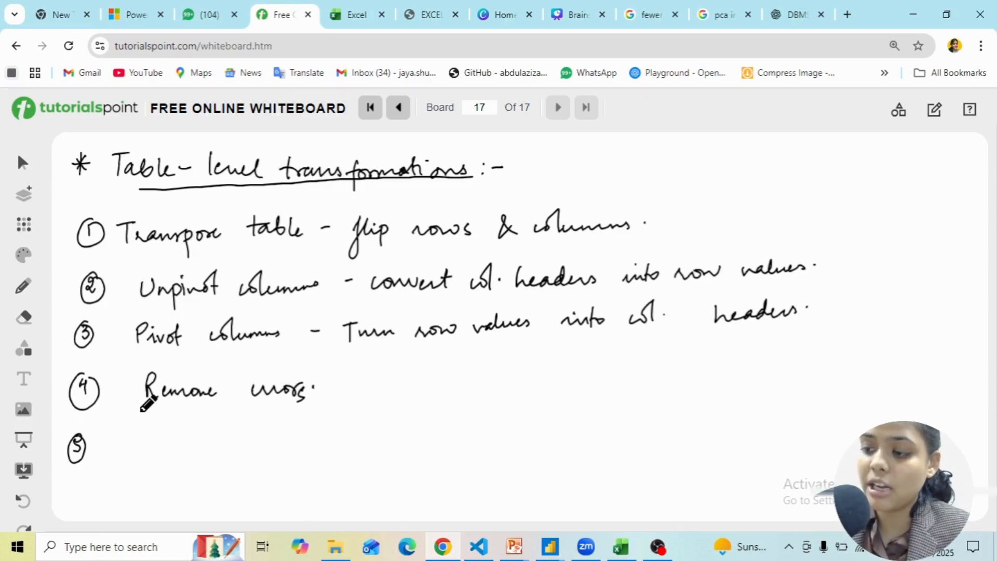
mouse_move(138, 435)
mouse_down()
mouse_move(138, 466)
mouse_move(169, 445)
mouse_move(191, 461)
mouse_move(221, 458)
mouse_move(232, 499)
mouse_move(243, 467)
mouse_move(287, 448)
mouse_move(320, 454)
mouse_move(308, 460)
mouse_move(318, 469)
mouse_up()
mouse_move(356, 454)
mouse_down()
mouse_move(354, 471)
mouse_move(346, 465)
mouse_move(366, 453)
mouse_up()
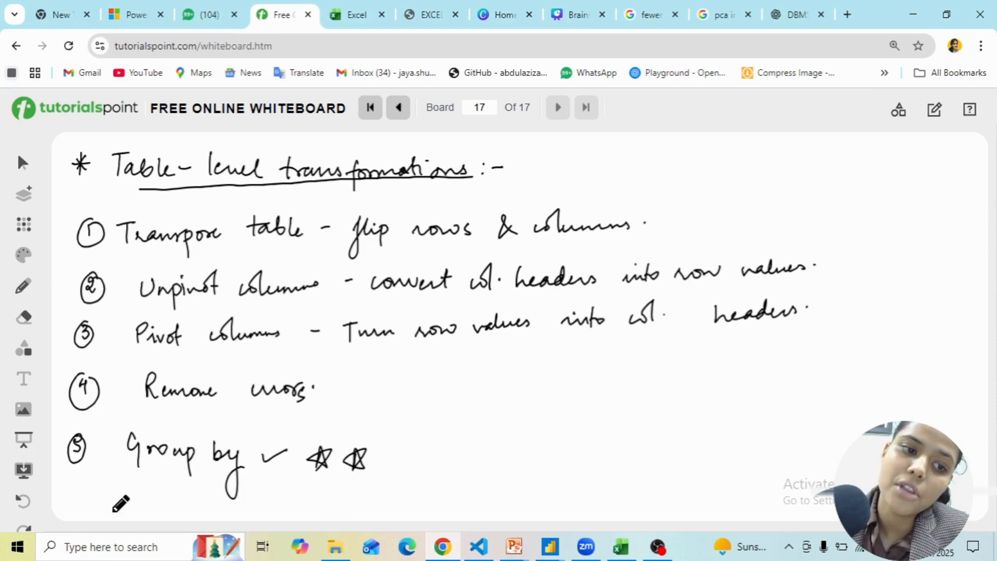
- Handwrite circled item 6, "Detect datatype.", then add blank board 18 and return to board 17
drag(76, 480, 68, 512)
mouse_move(76, 487)
mouse_down()
mouse_move(74, 498)
mouse_move(198, 490)
mouse_up()
mouse_move(264, 498)
mouse_down()
mouse_move(315, 509)
mouse_move(318, 519)
mouse_move(347, 506)
mouse_up()
click(360, 503)
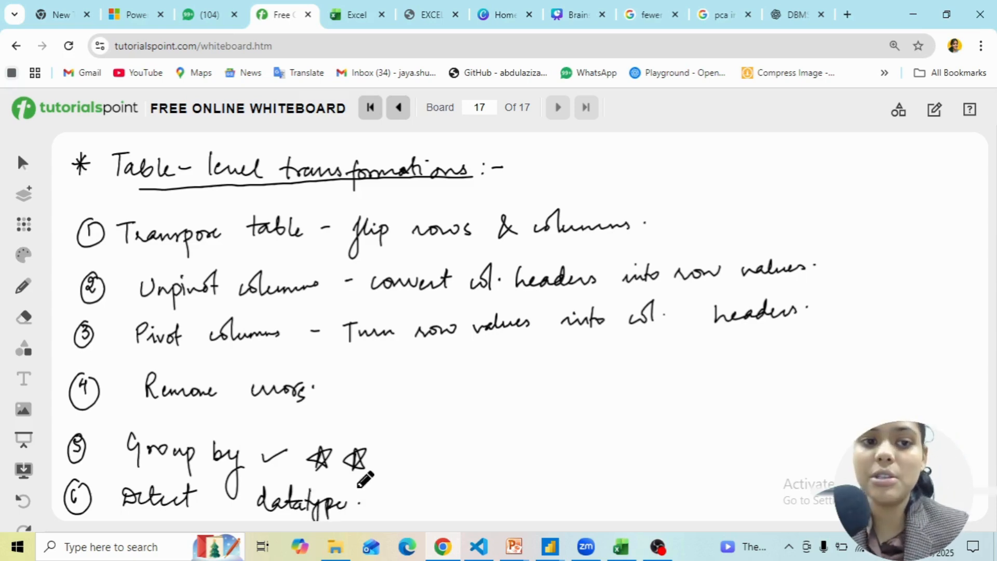
click(23, 193)
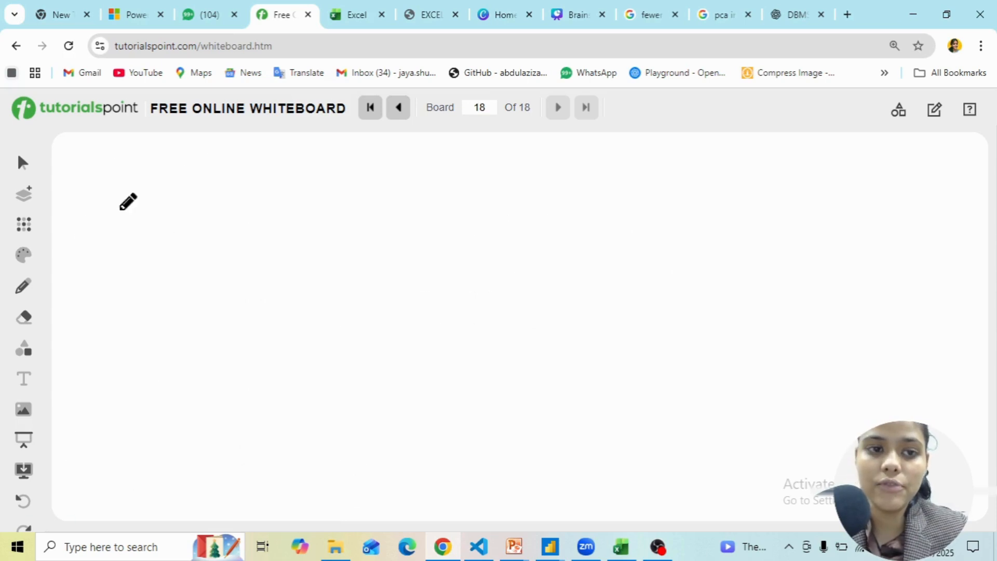
click(397, 108)
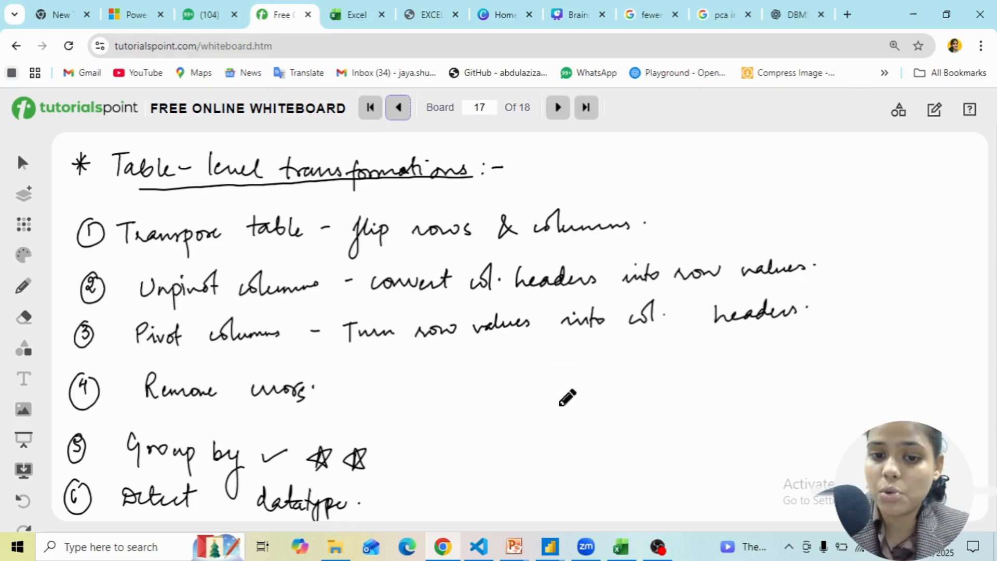
- Switch to the Power Query Editor and transpose the data table
mouse_move(552, 554)
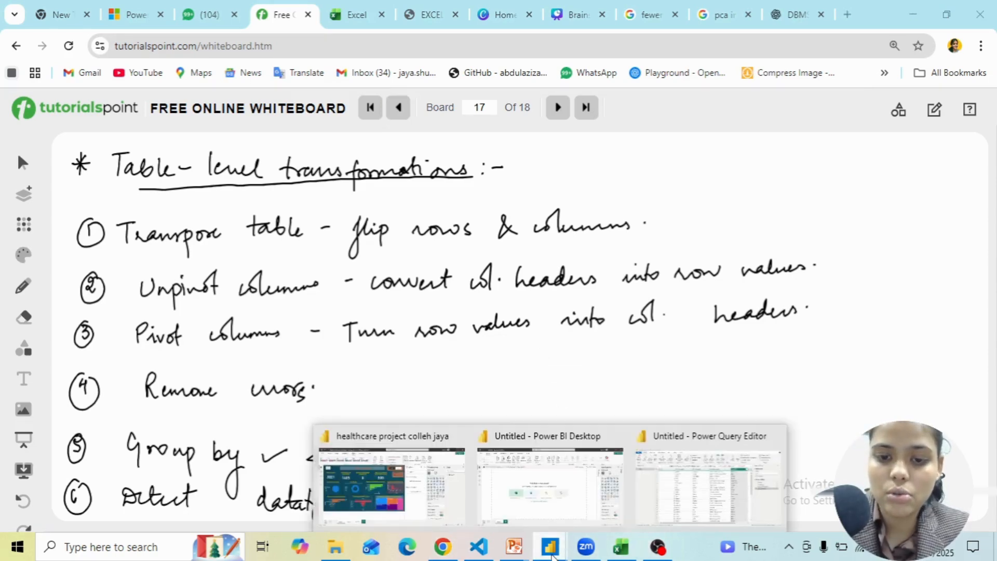
click(680, 490)
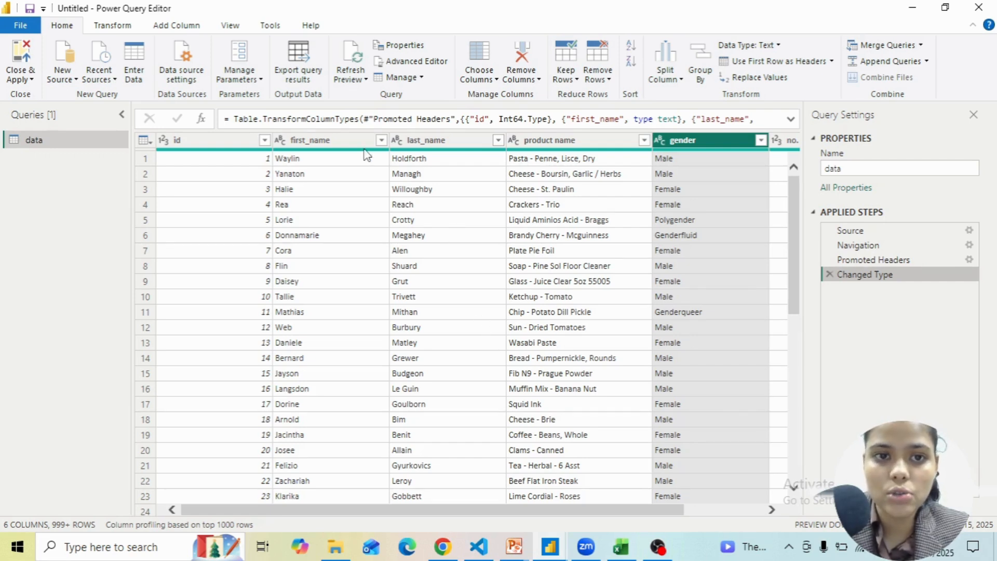
click(229, 142)
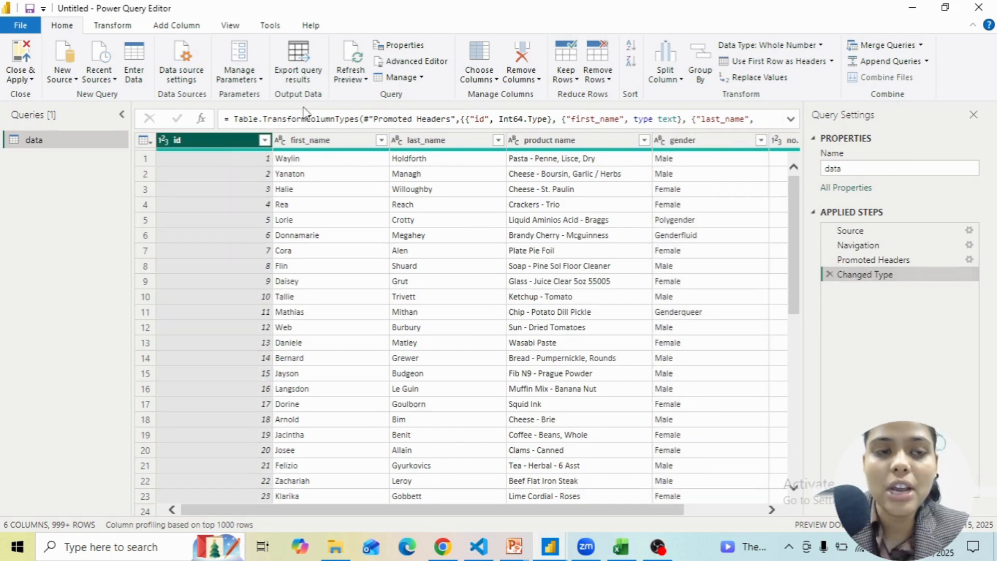
click(122, 29)
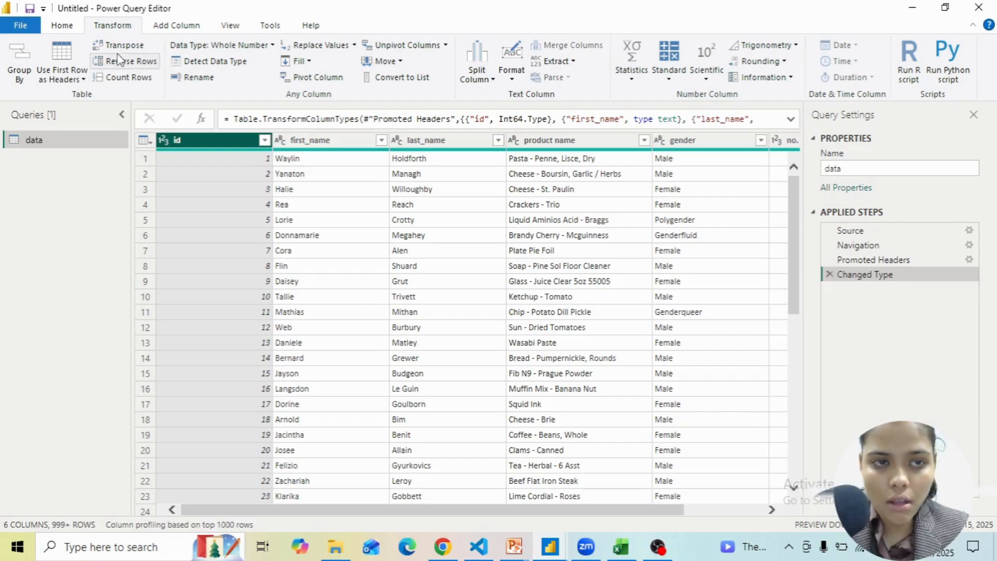
click(116, 46)
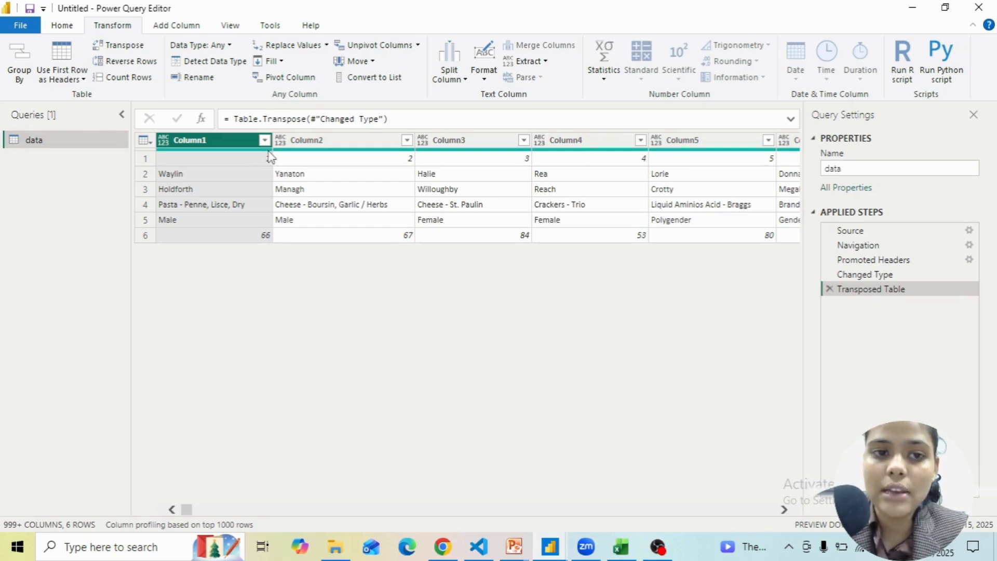
- Examine the transposed table's columns, then delete the Transposed Table step from the query
click(258, 161)
click(337, 148)
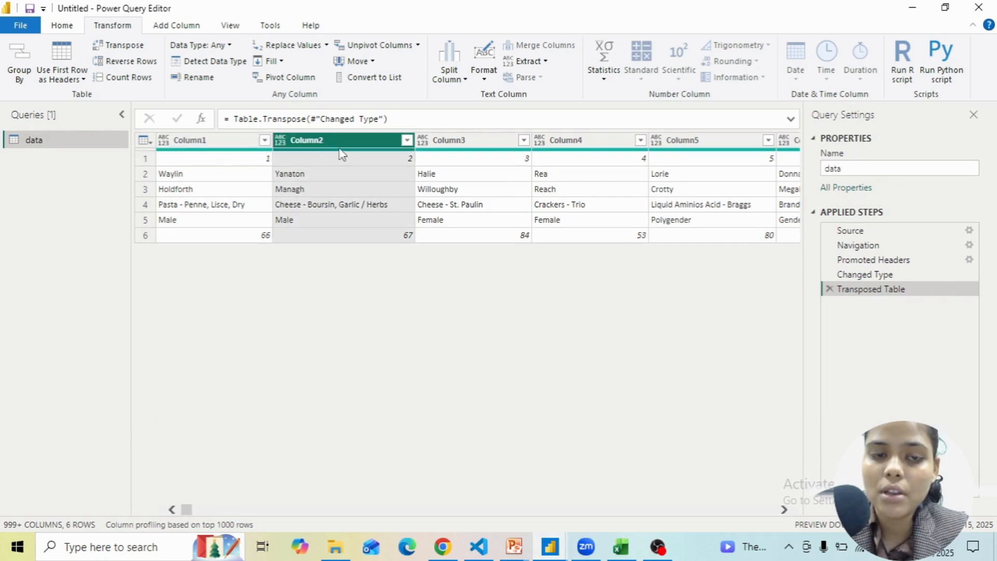
click(456, 163)
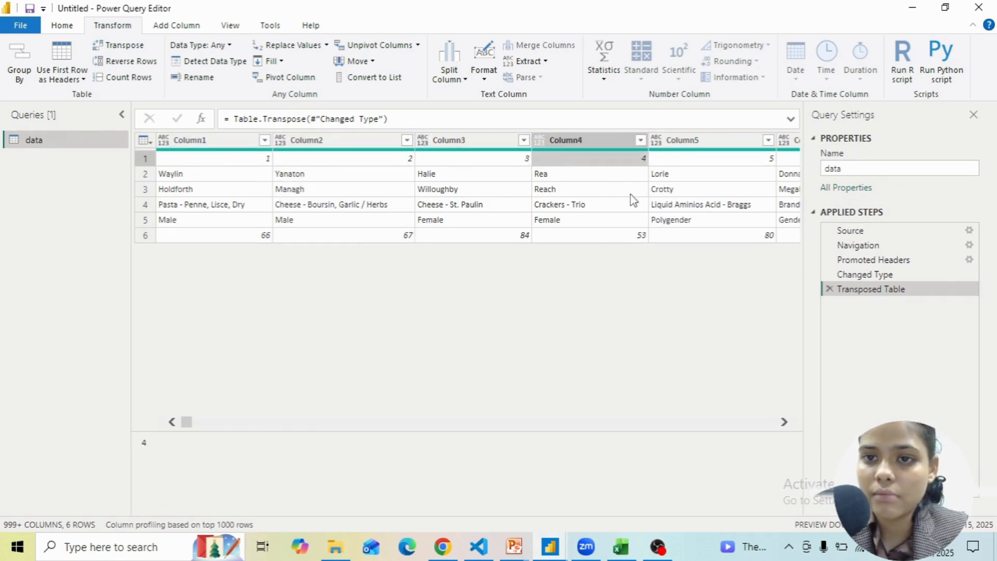
scroll(633, 200, right, 20)
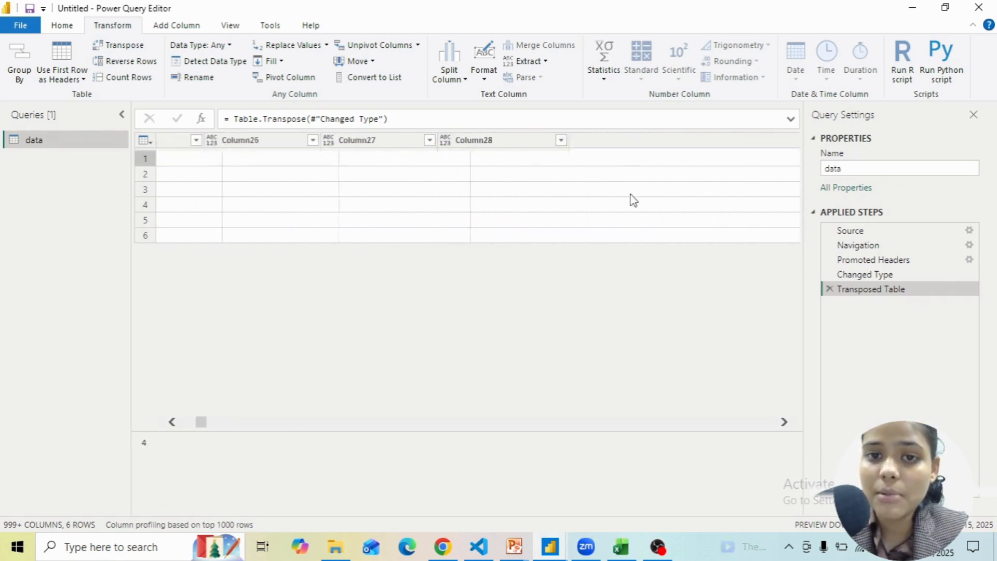
scroll(633, 200, right, 10)
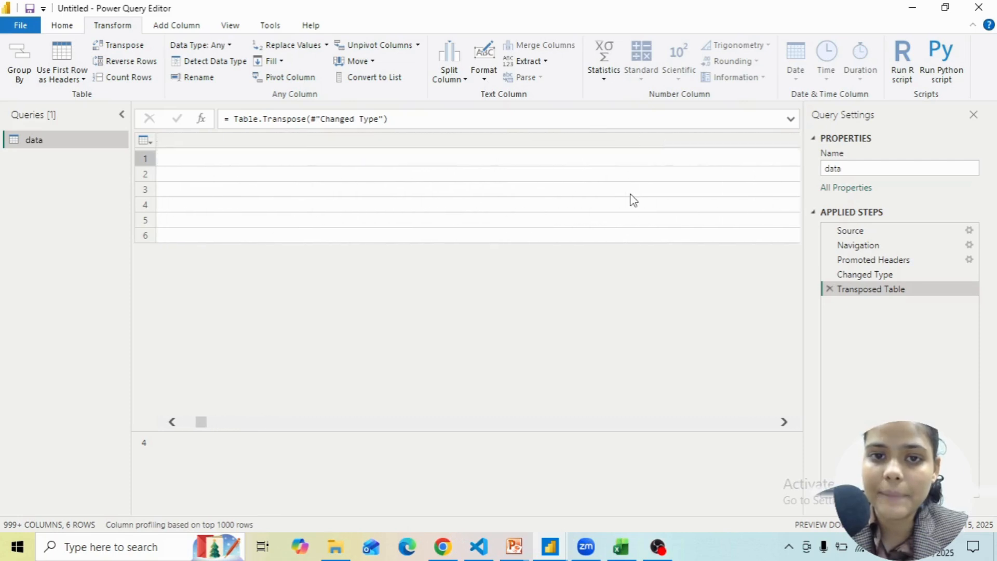
scroll(634, 200, left, 10)
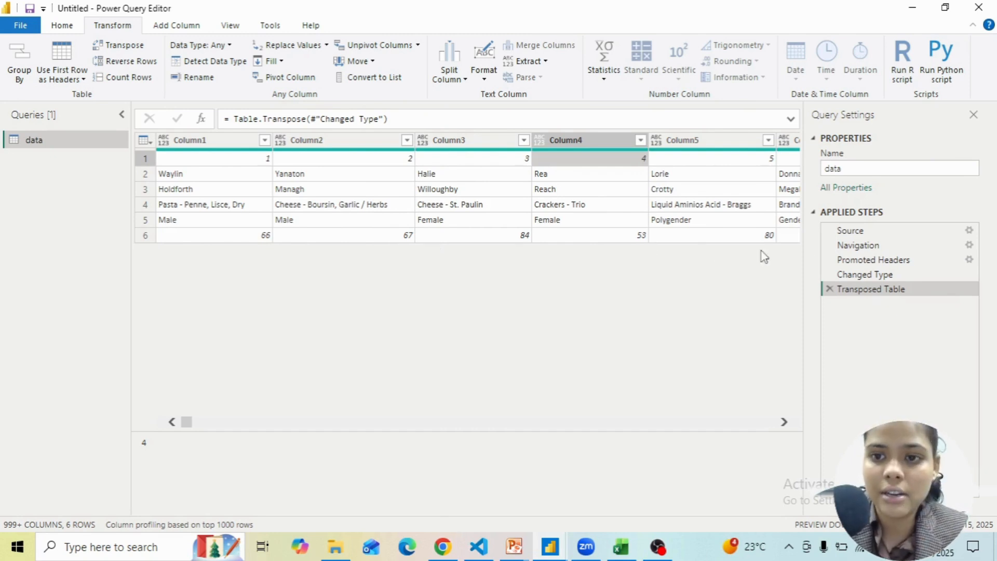
click(830, 289)
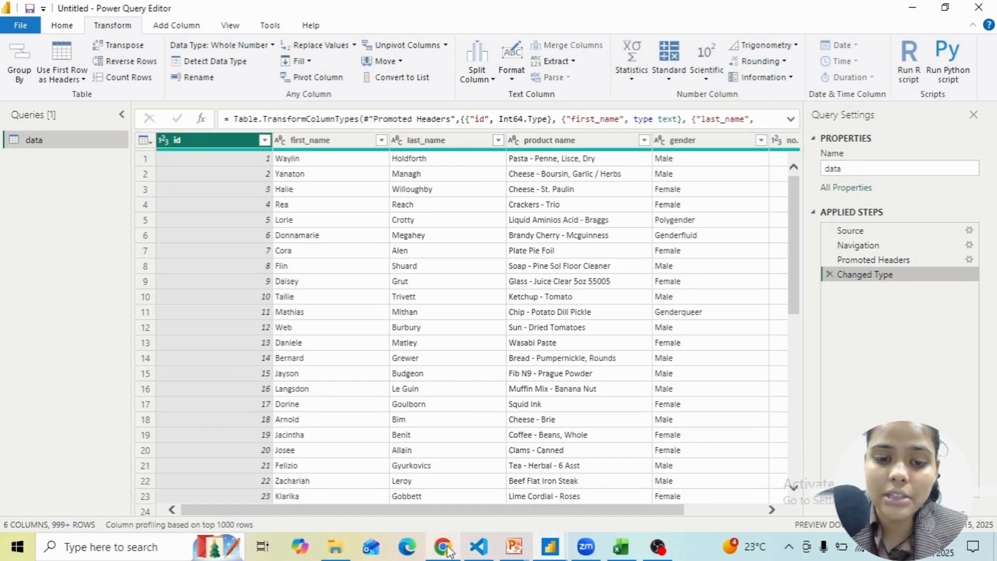
- Consult the whiteboard list, return to the Power Query Editor, and pivot the id column with gender as the values column
click(442, 547)
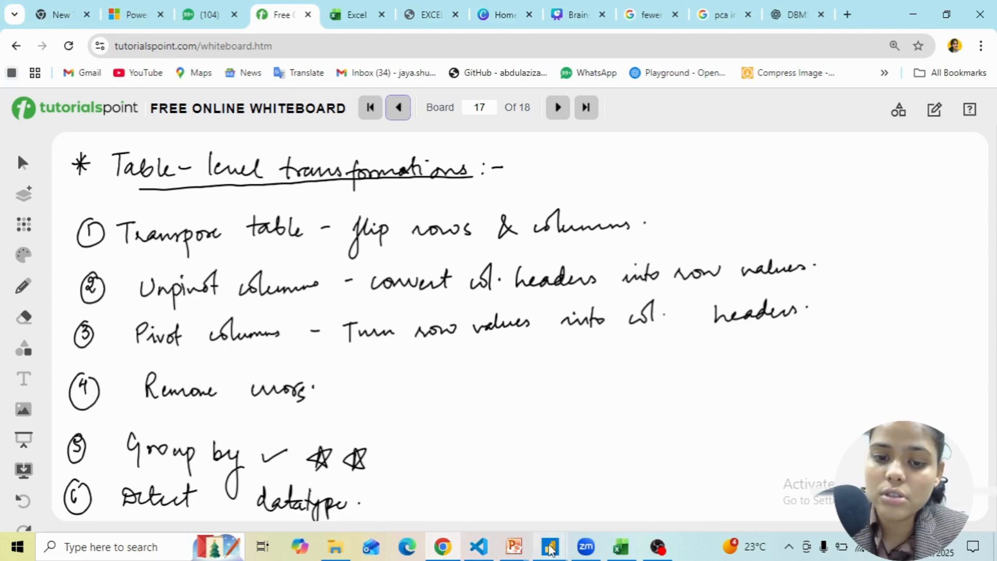
mouse_move(550, 548)
click(701, 491)
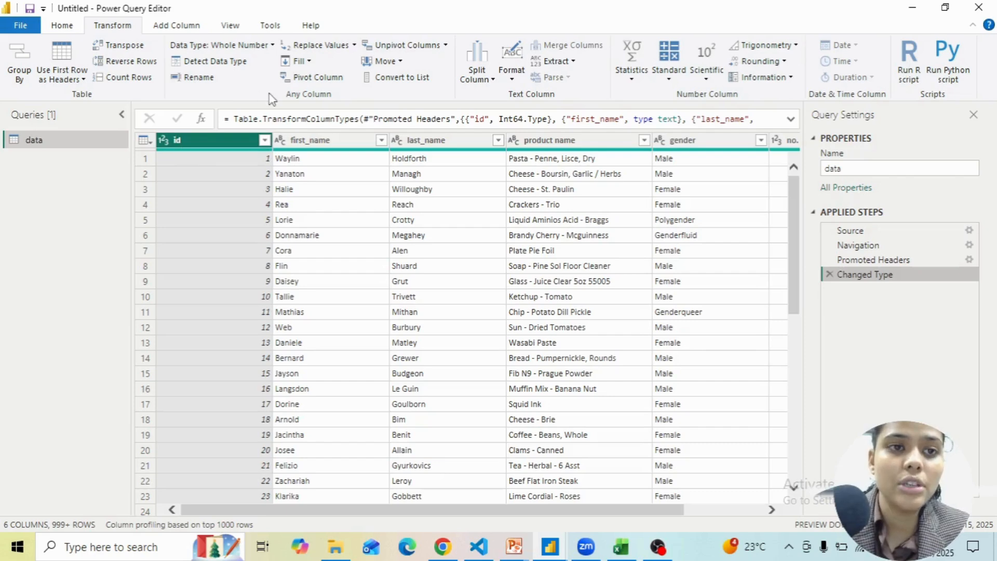
click(332, 82)
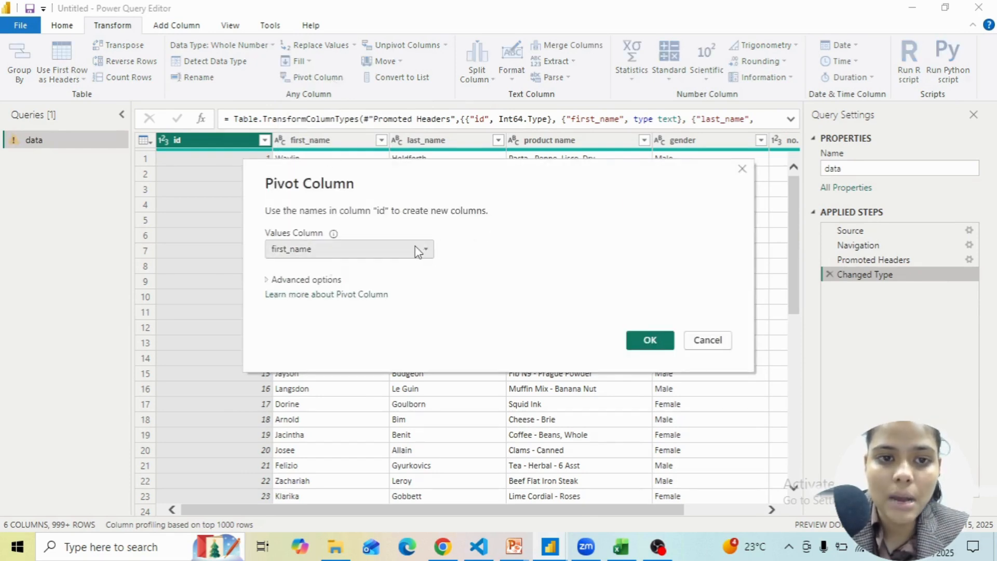
click(418, 252)
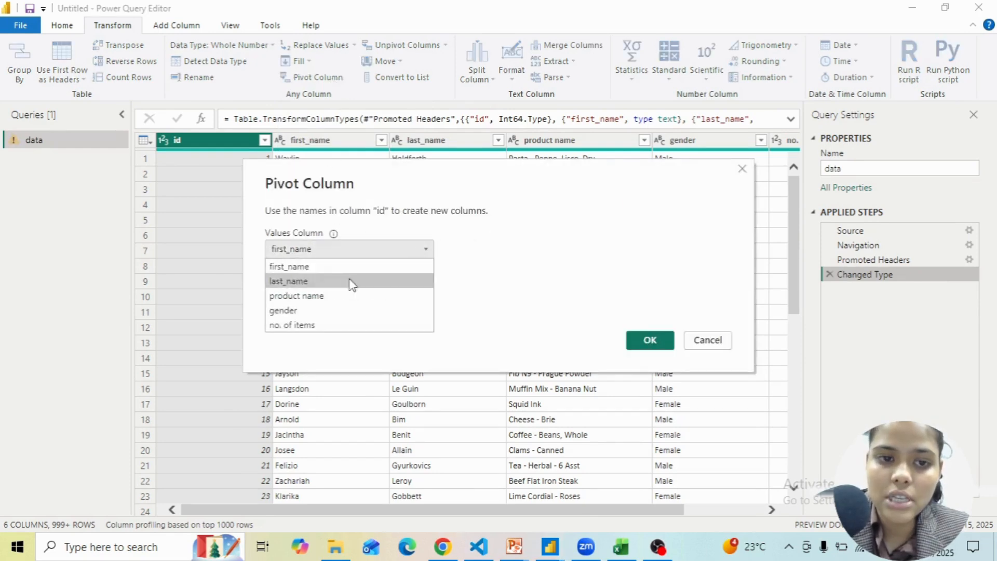
click(306, 311)
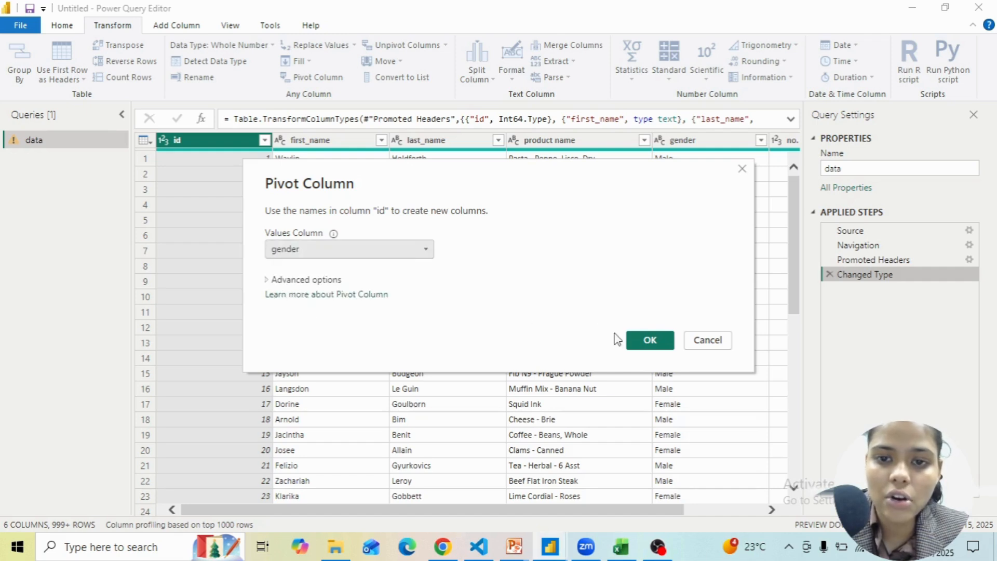
click(648, 341)
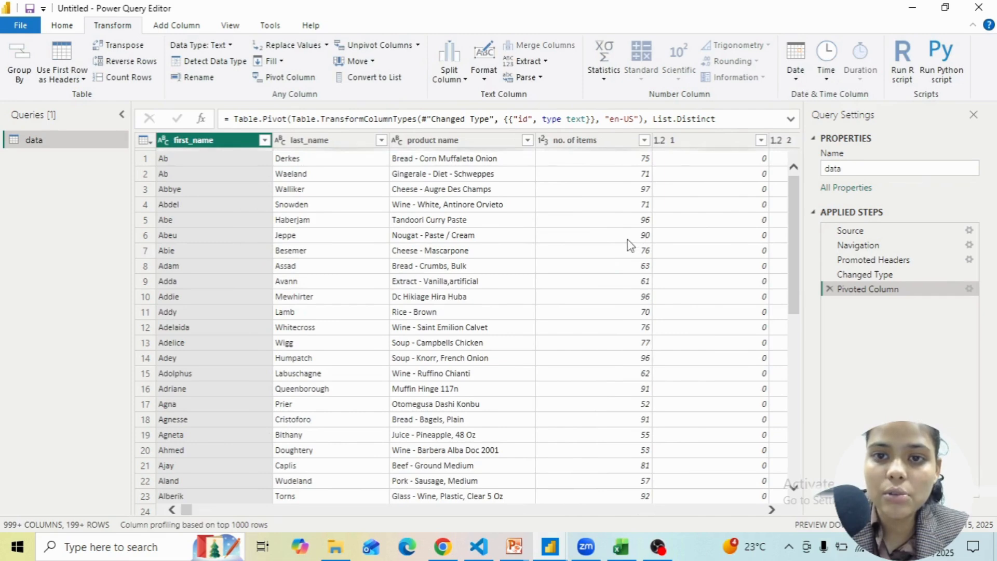
- Examine the columns created from the id values, then delete the Pivoted Column step from the query
scroll(630, 245, right, 10)
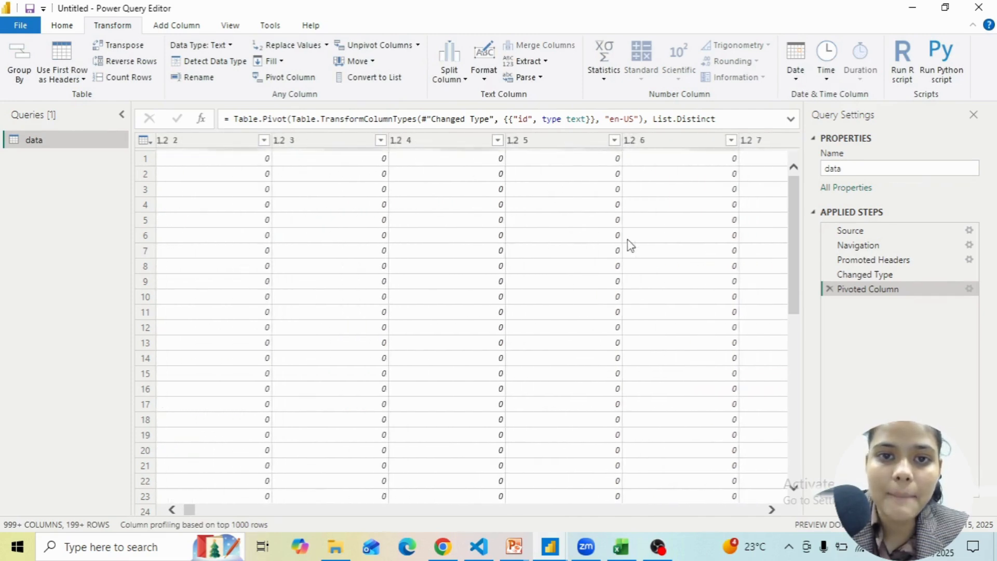
scroll(630, 245, right, 5)
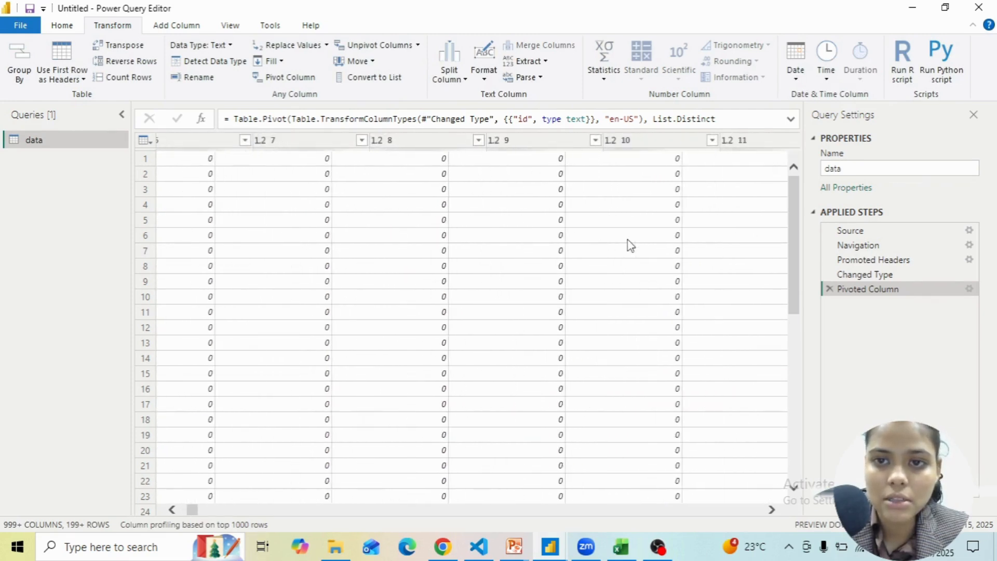
scroll(630, 245, left, 15)
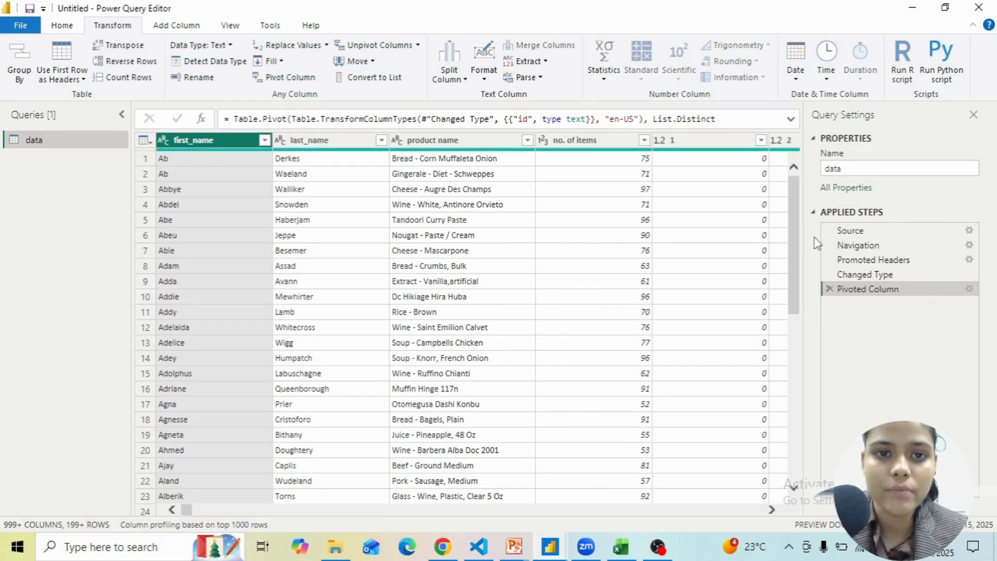
click(830, 289)
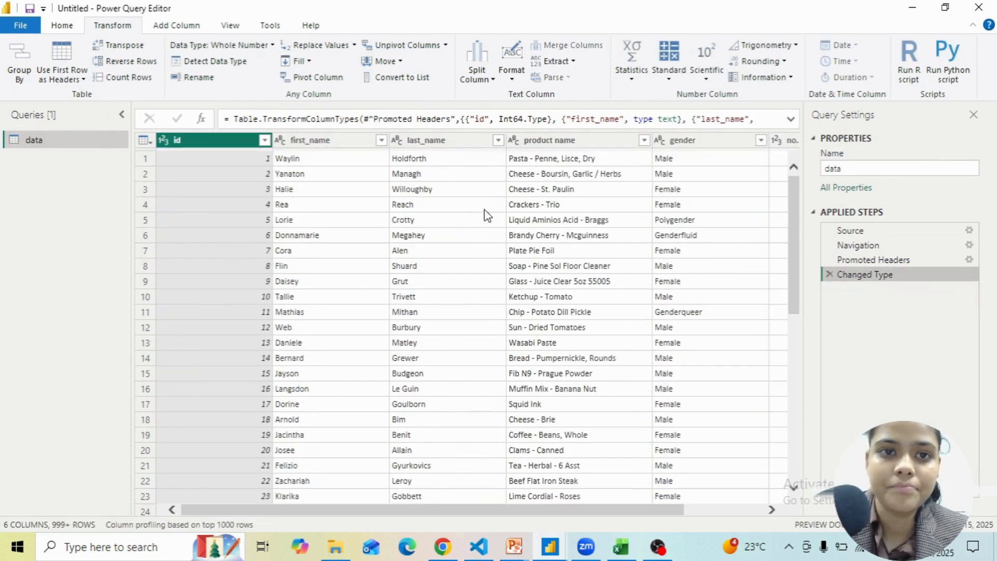
- Unpivot the id column, then delete the Unpivoted Columns step from the query
click(386, 44)
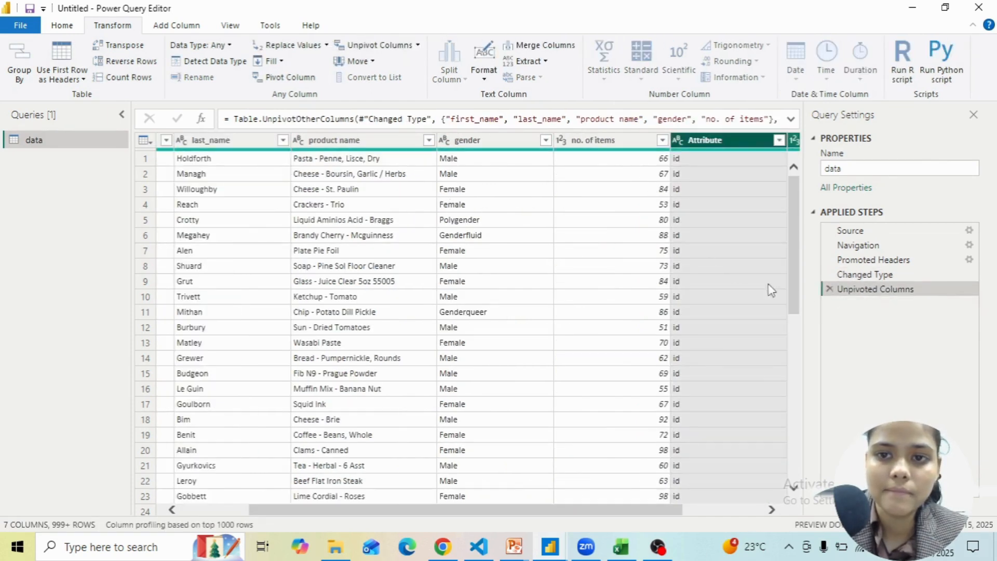
click(830, 289)
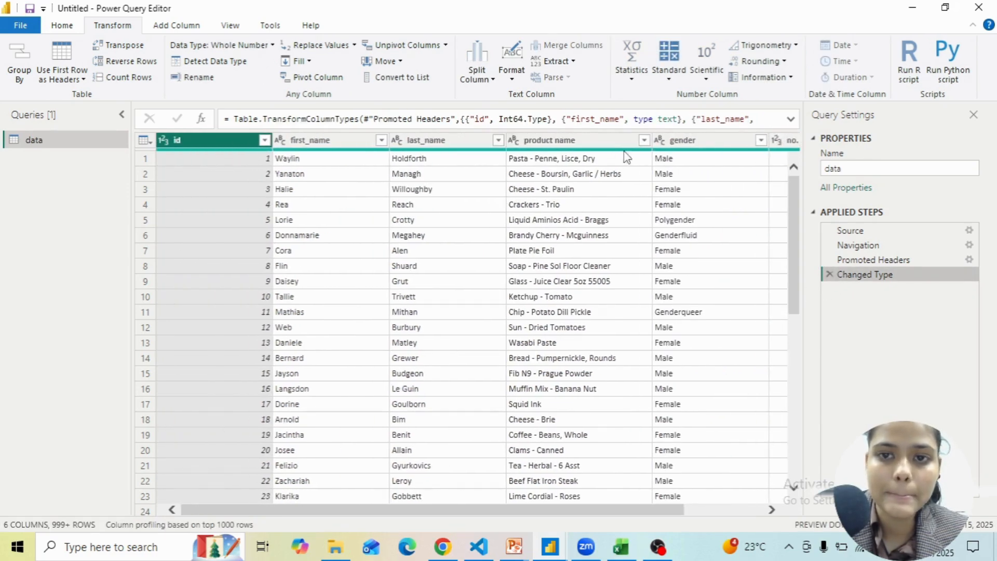
- Pivot the gender column of the data table with no. of items as the values column
click(681, 141)
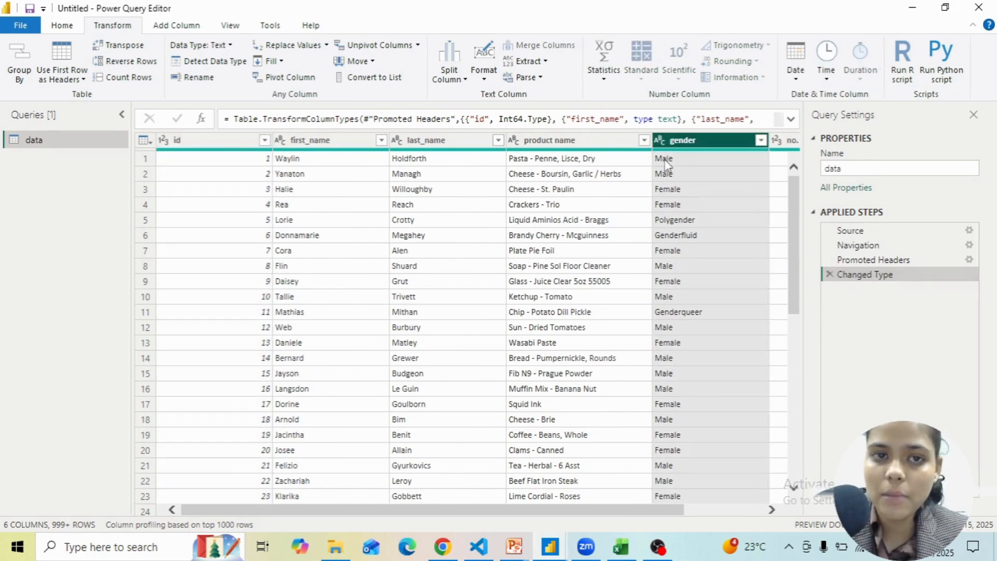
click(300, 78)
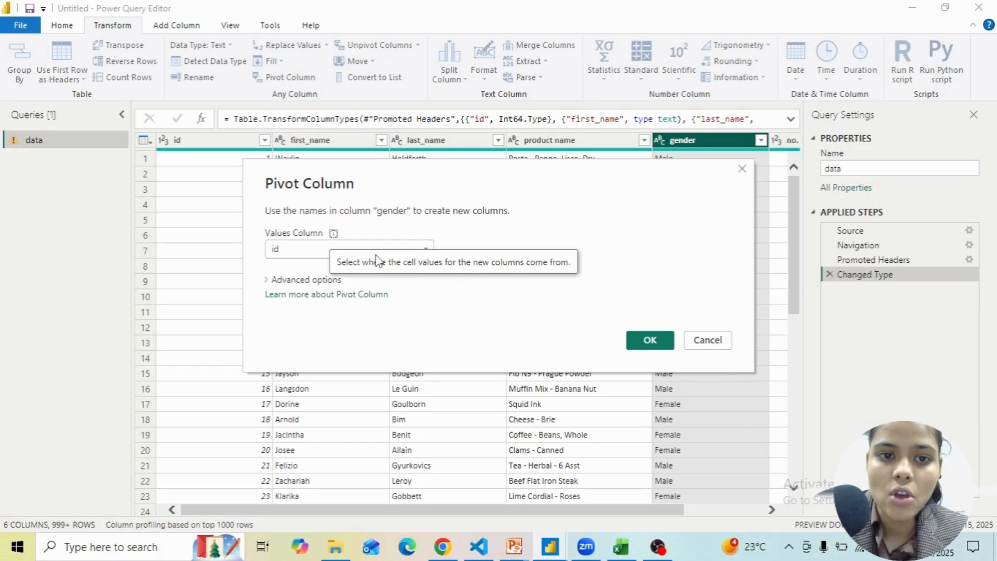
click(422, 253)
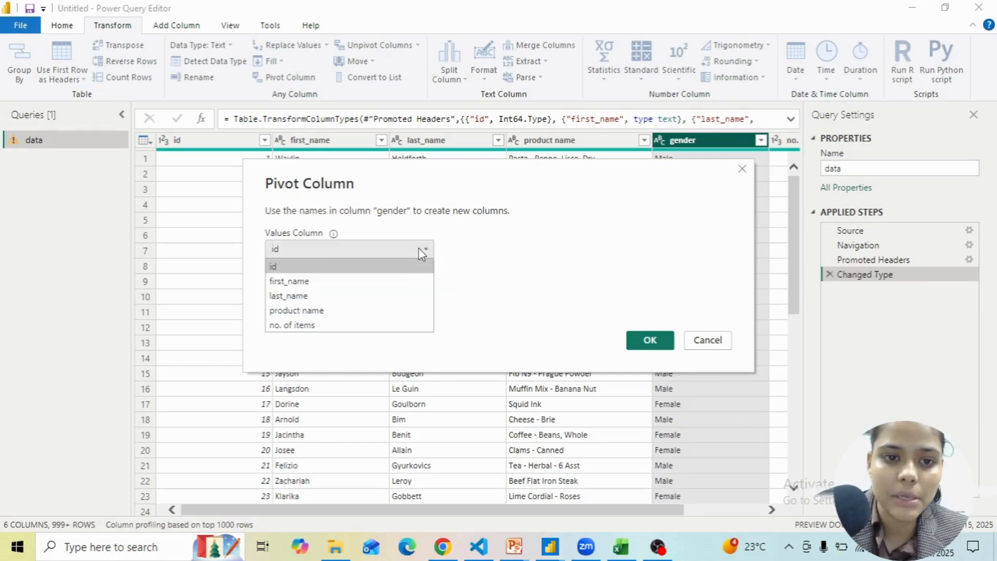
click(345, 325)
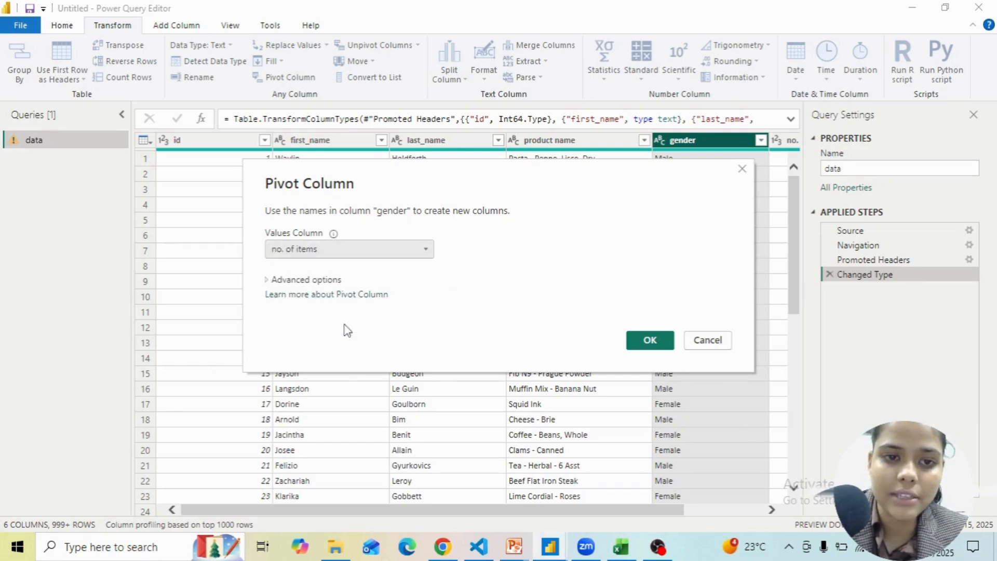
click(643, 341)
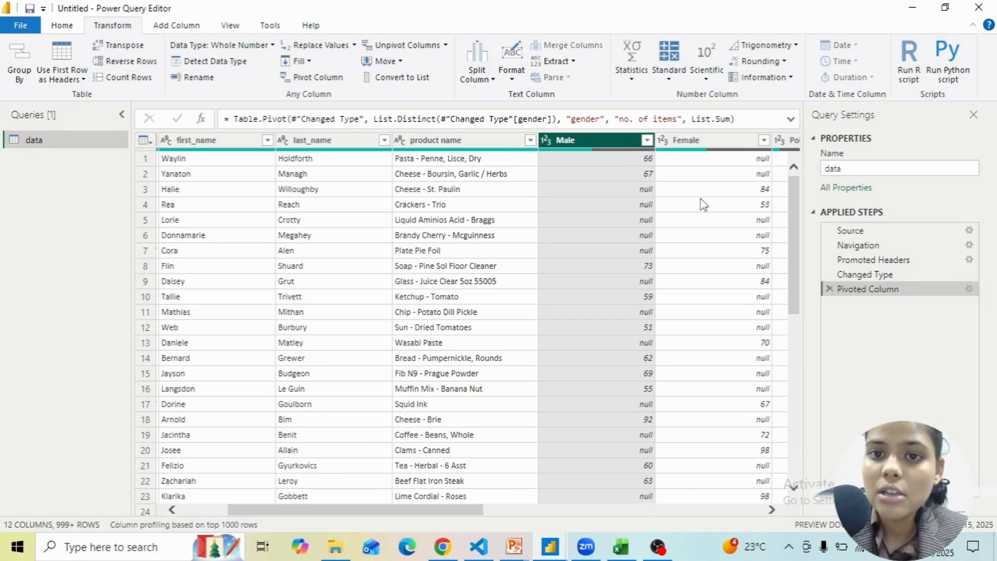
- Review the pivoted gender columns, then unpivot all of them from Male through Agender
scroll(702, 201, right, 5)
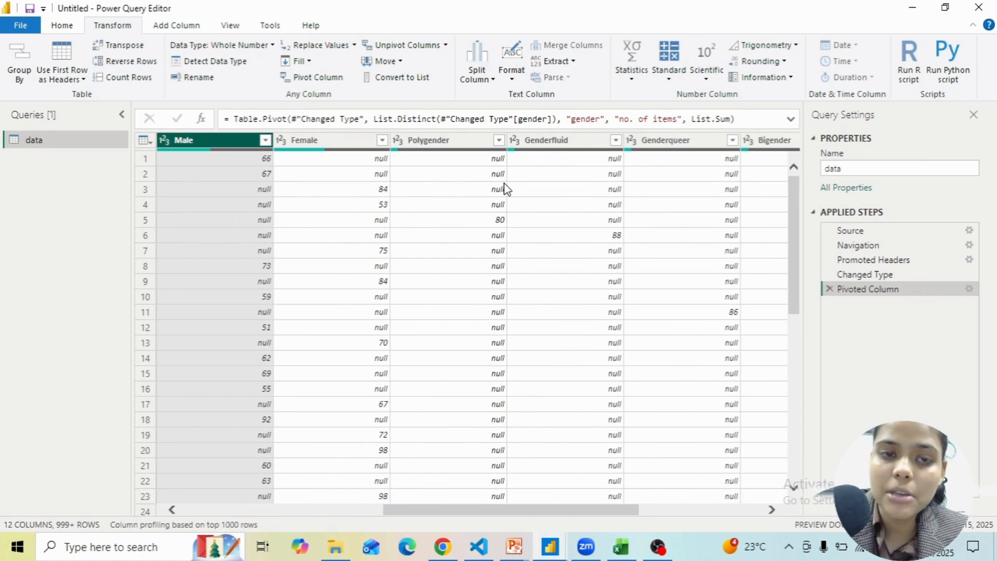
scroll(504, 189, right, 2)
scroll(507, 189, right, 3)
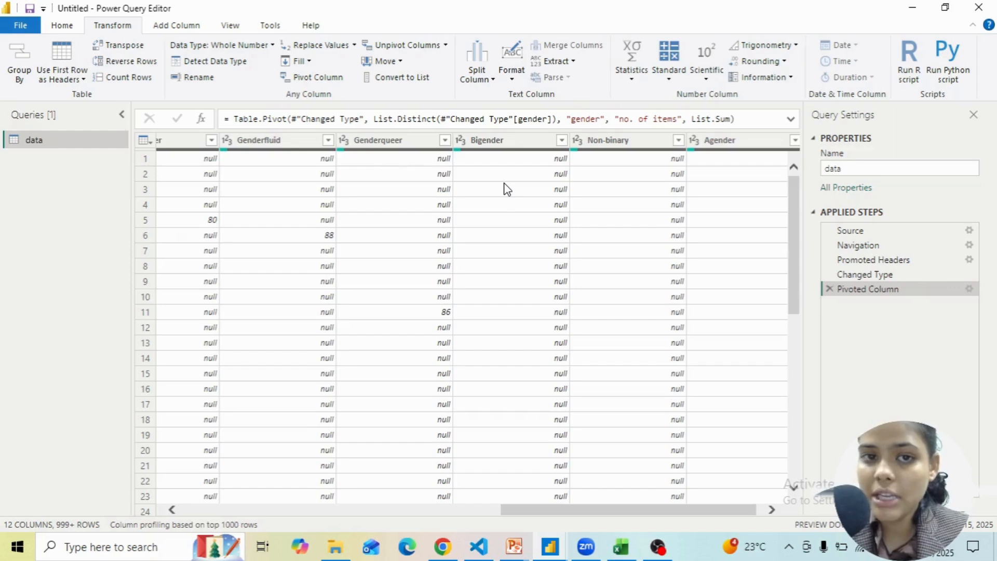
scroll(507, 189, left, 5)
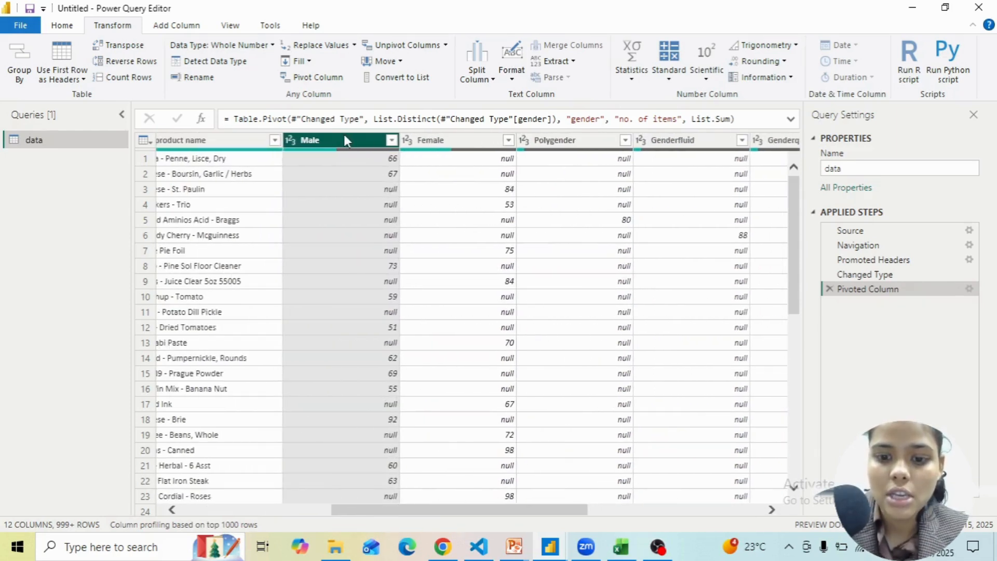
key(shift+Right)
key(shift+Right)
key(shift+Right)
key(shift+Right)
key(shift+Right)
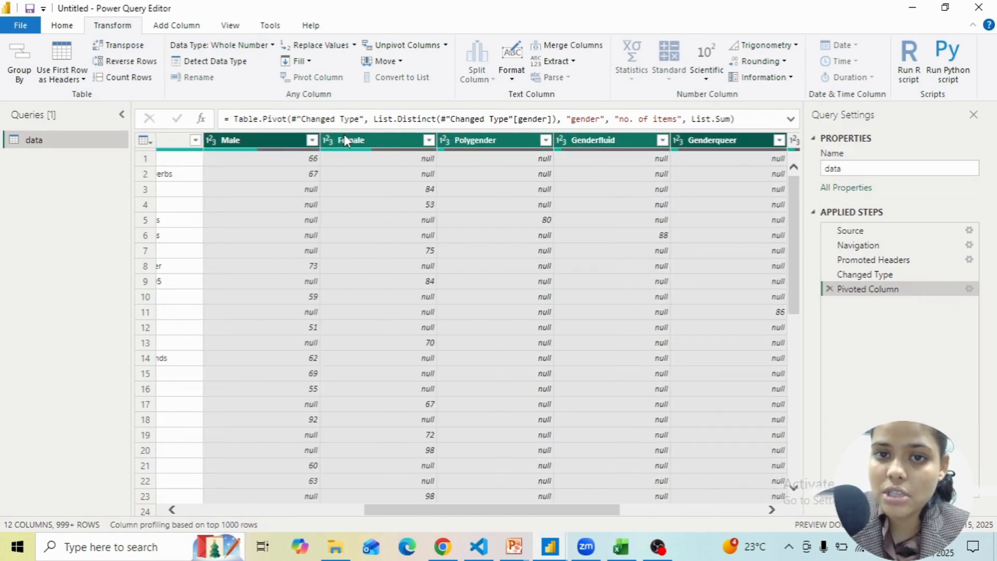
key(shift+Right)
key(shift+Right)
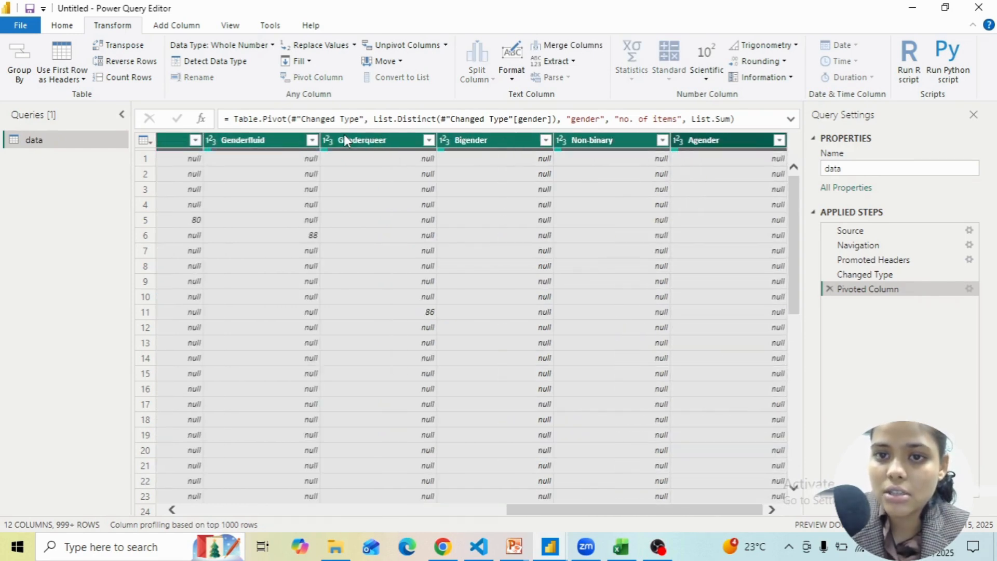
click(393, 51)
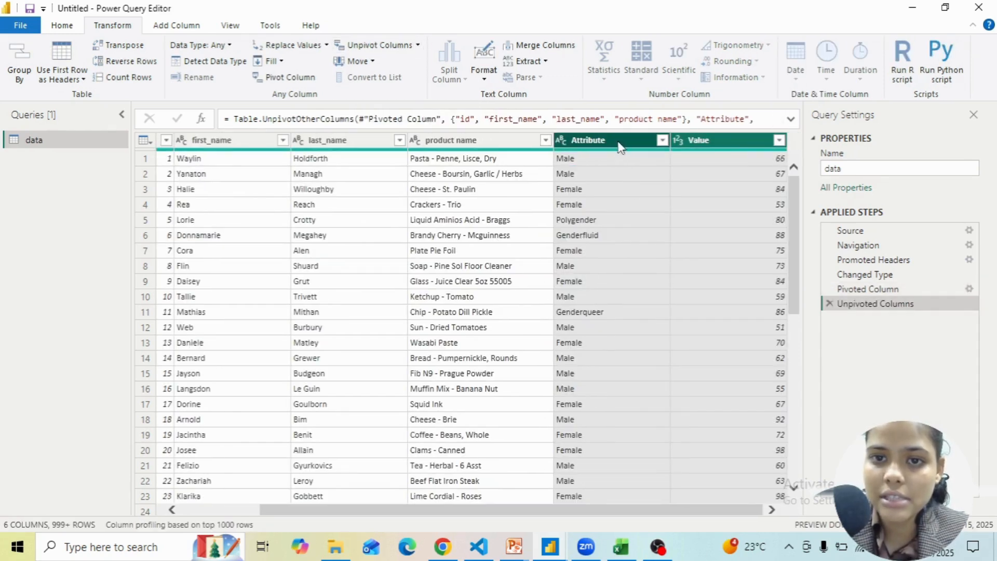
- Rename the Attribute column as Gender, consulting the whiteboard list before returning to the Power Query Editor
double_click(598, 139)
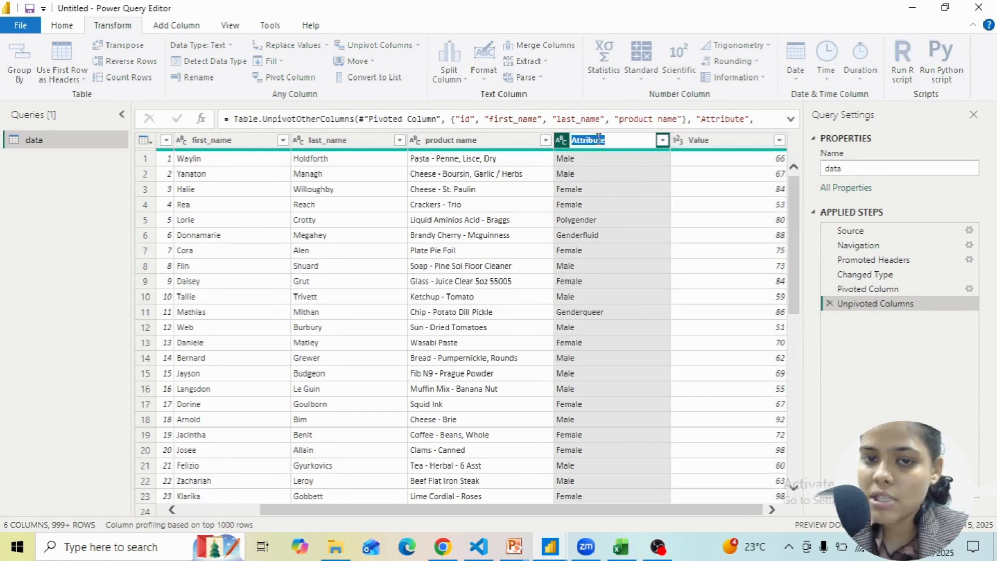
text(Gender)
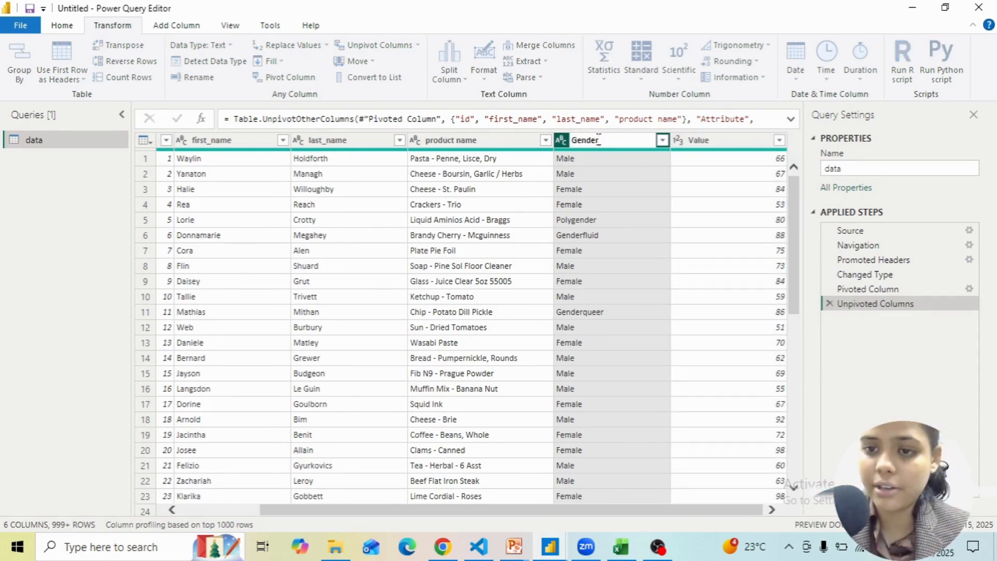
key(Return)
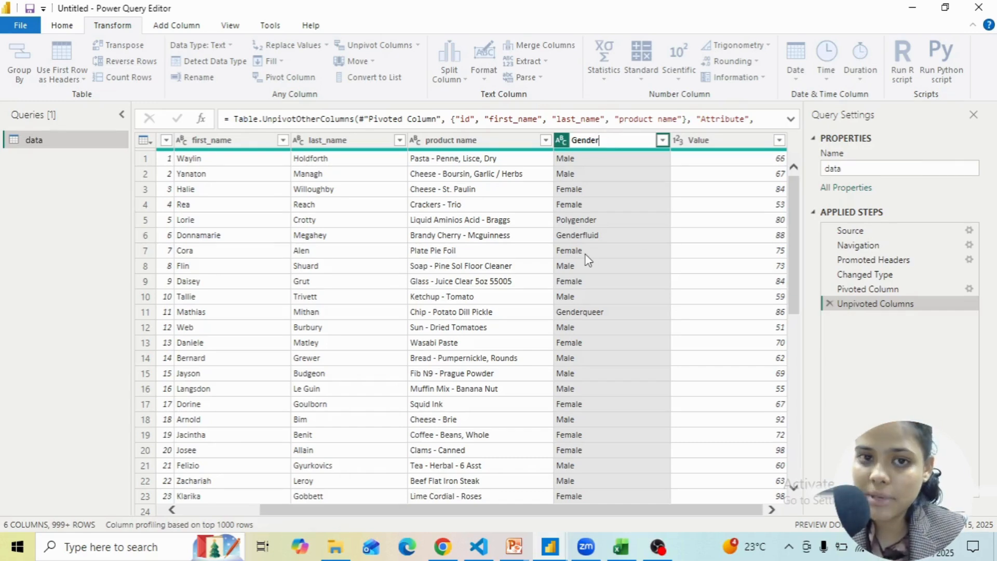
click(443, 547)
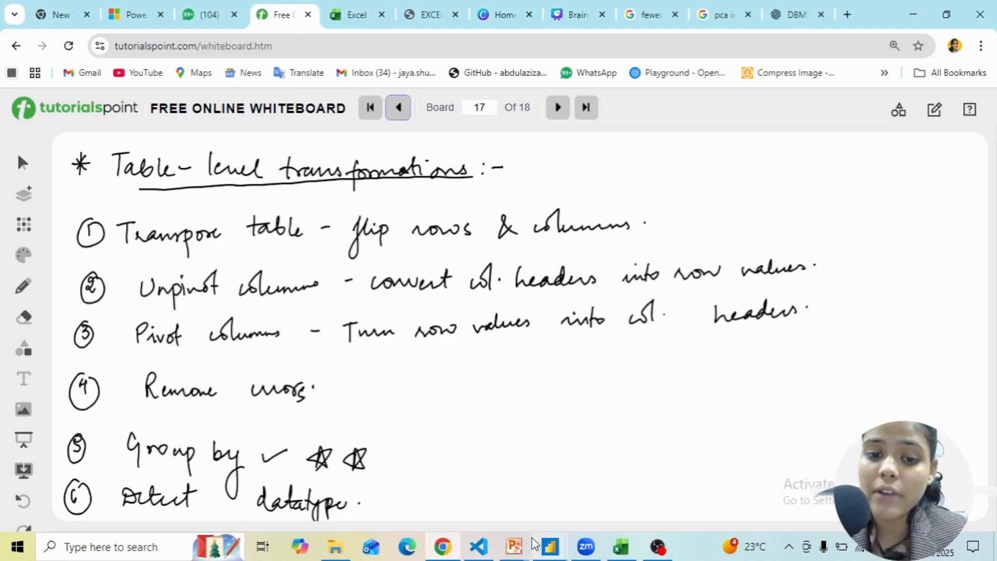
mouse_move(550, 546)
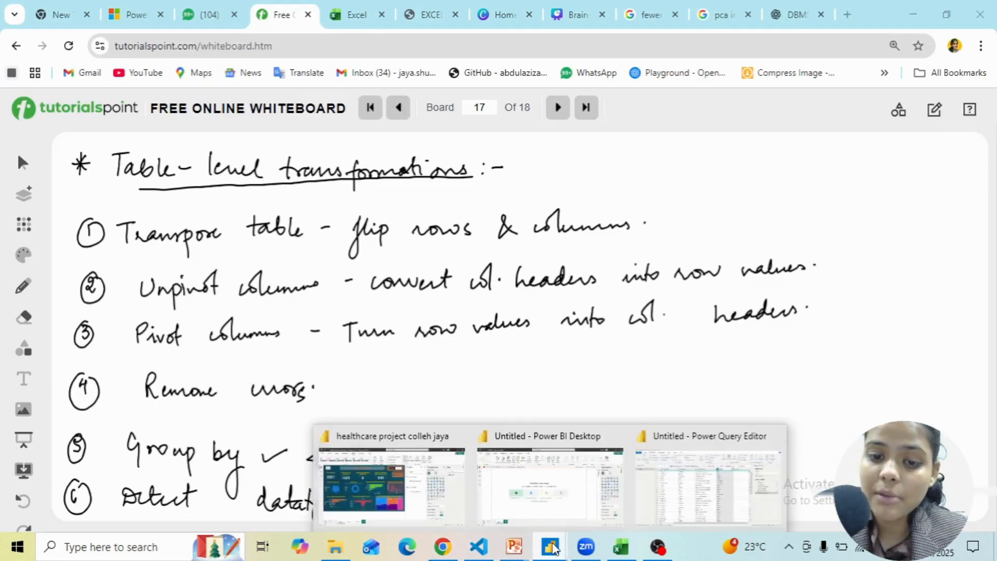
click(701, 488)
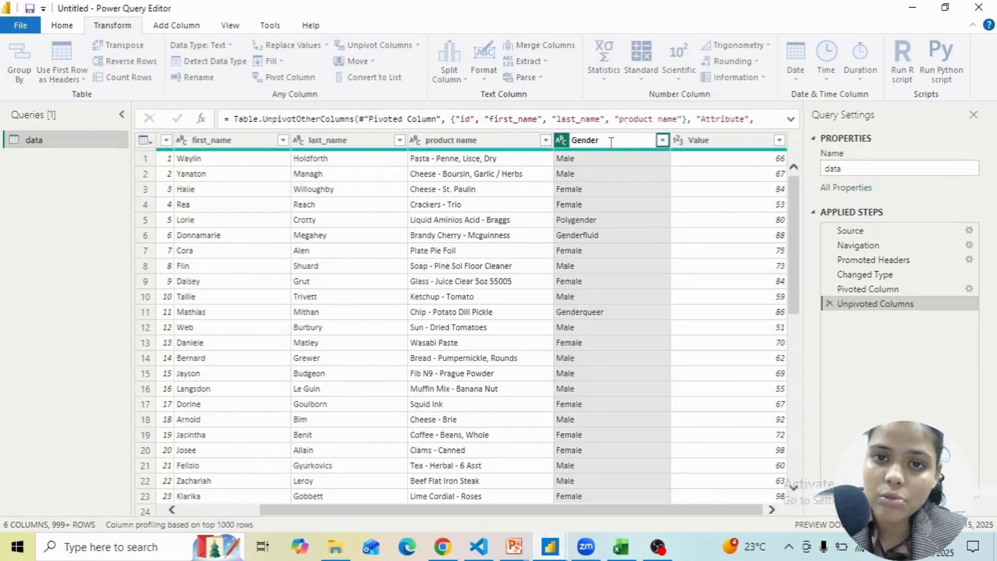
click(597, 214)
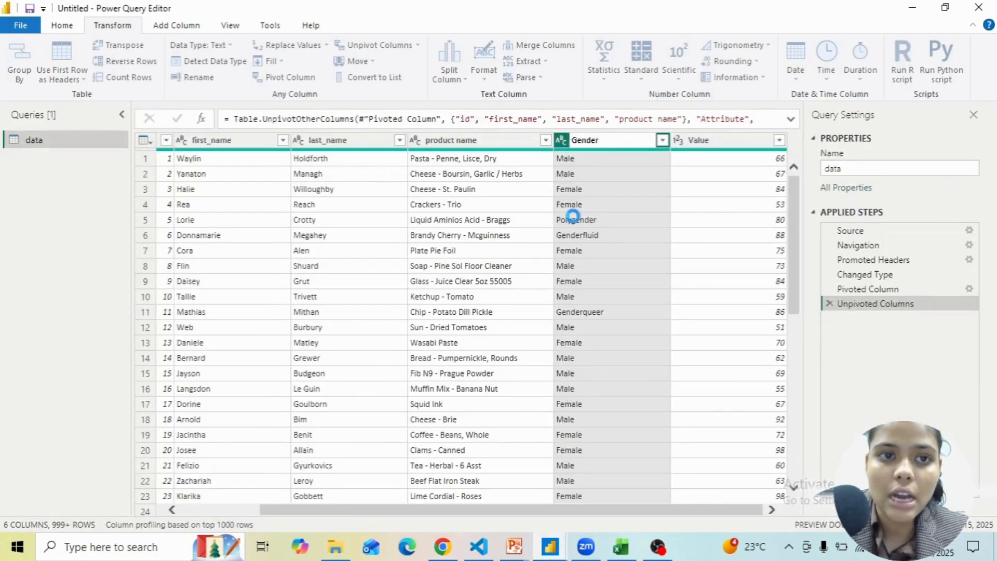
click(484, 230)
- Remove the rows with errors in the Gender column, then switch to the whiteboard in the browser
click(598, 141)
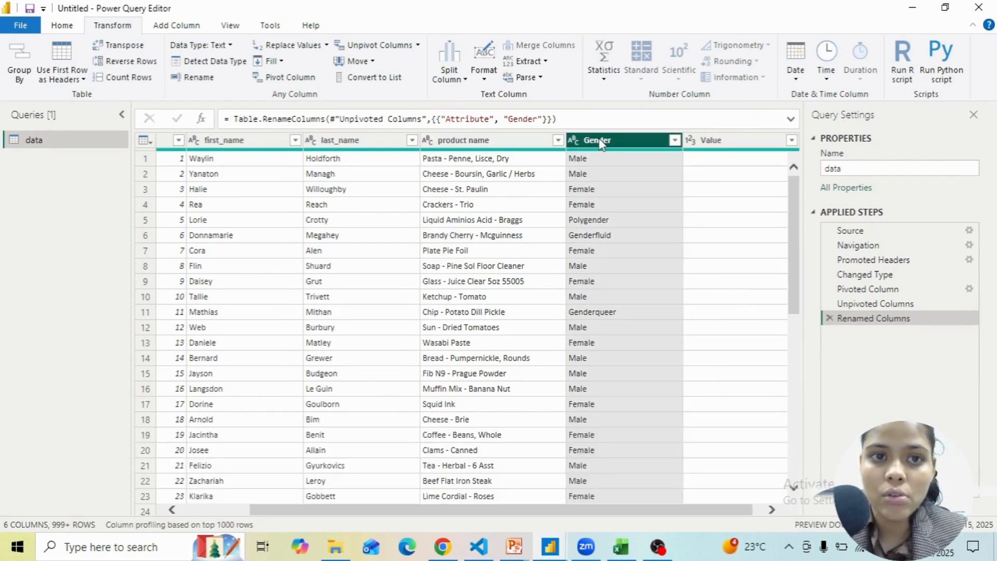
right_click(599, 143)
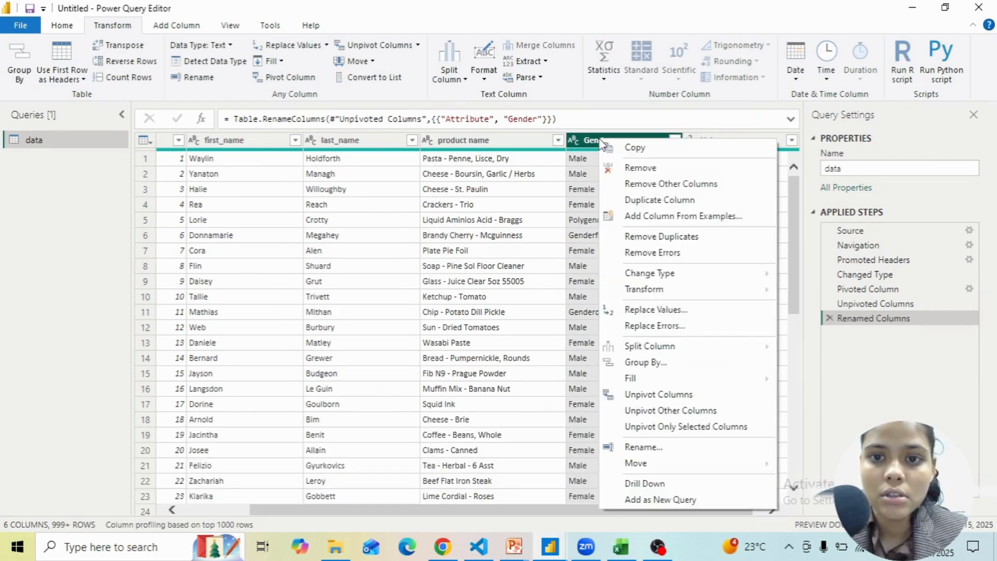
click(638, 255)
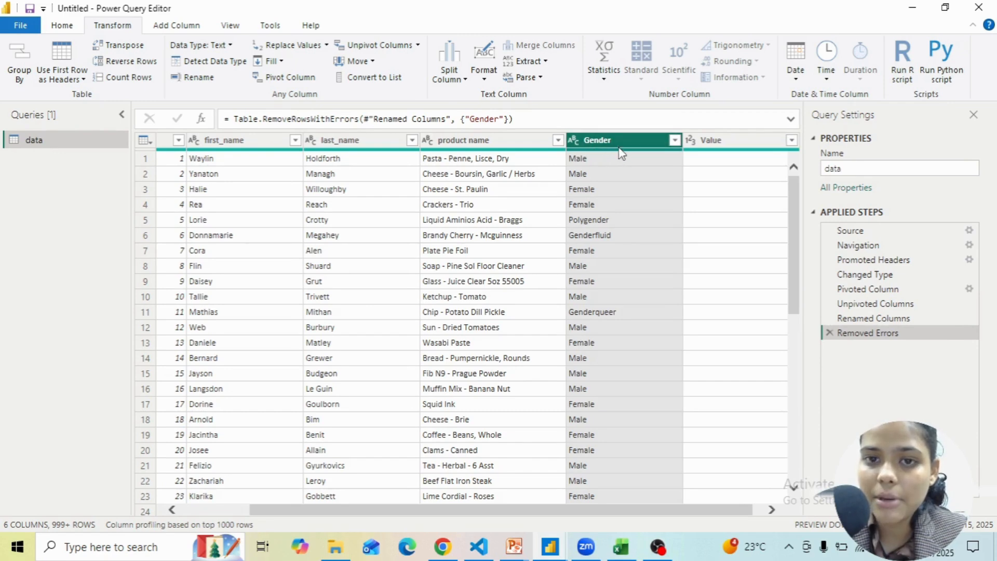
mouse_move(622, 151)
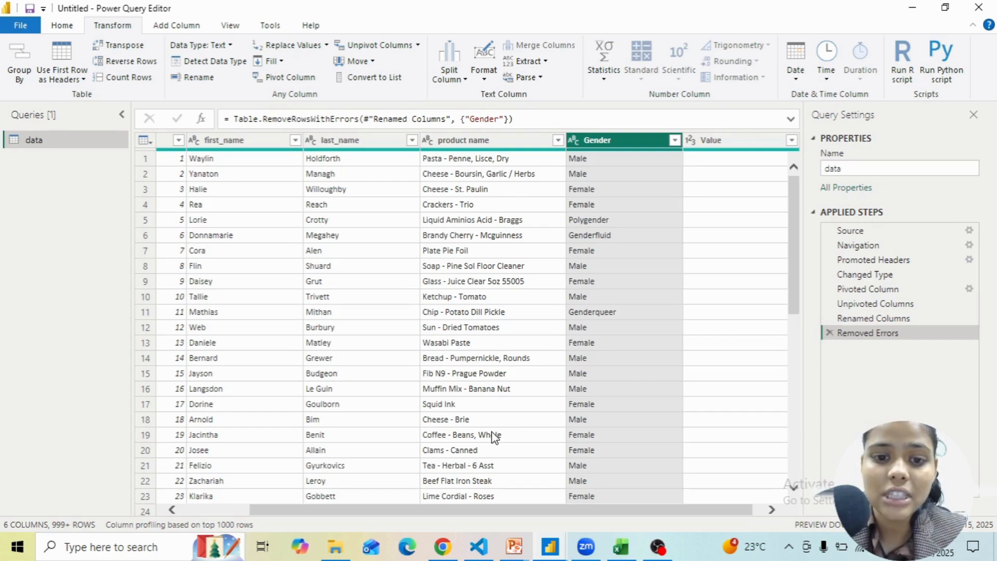
click(443, 547)
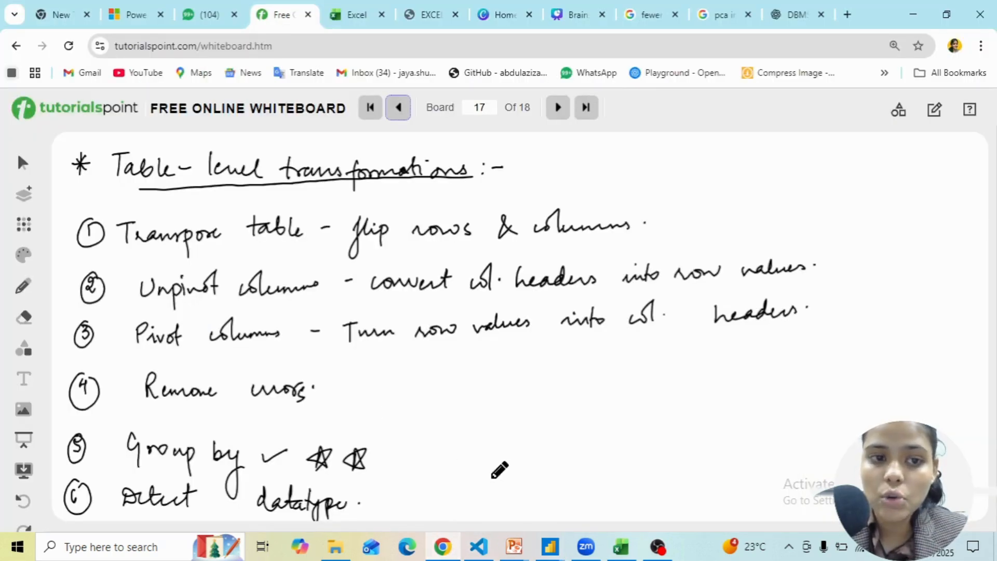
- Switch from the whiteboard to the Power Query Editor and select the Value column of the data table
mouse_move(552, 548)
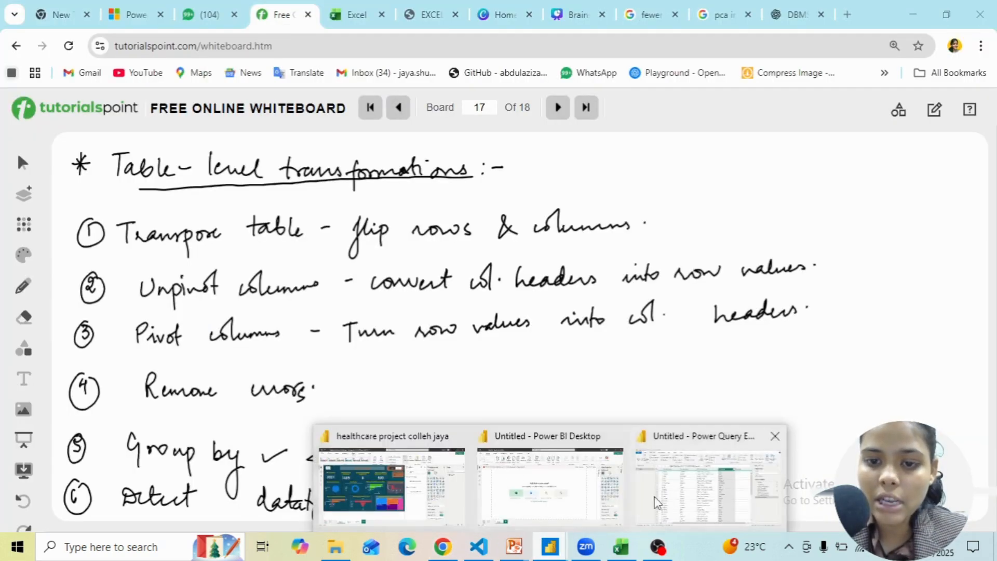
click(678, 496)
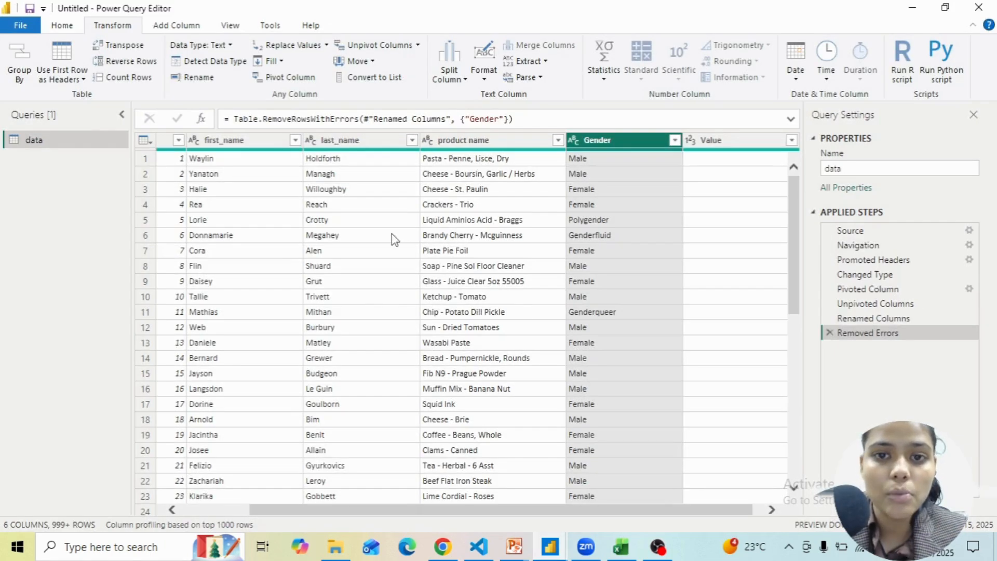
scroll(426, 223, right, 1)
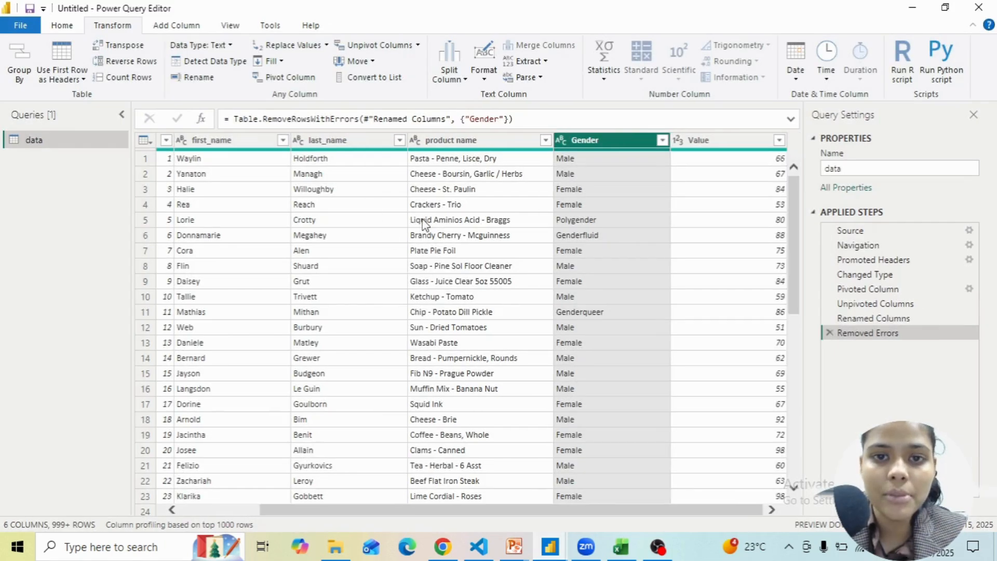
click(724, 145)
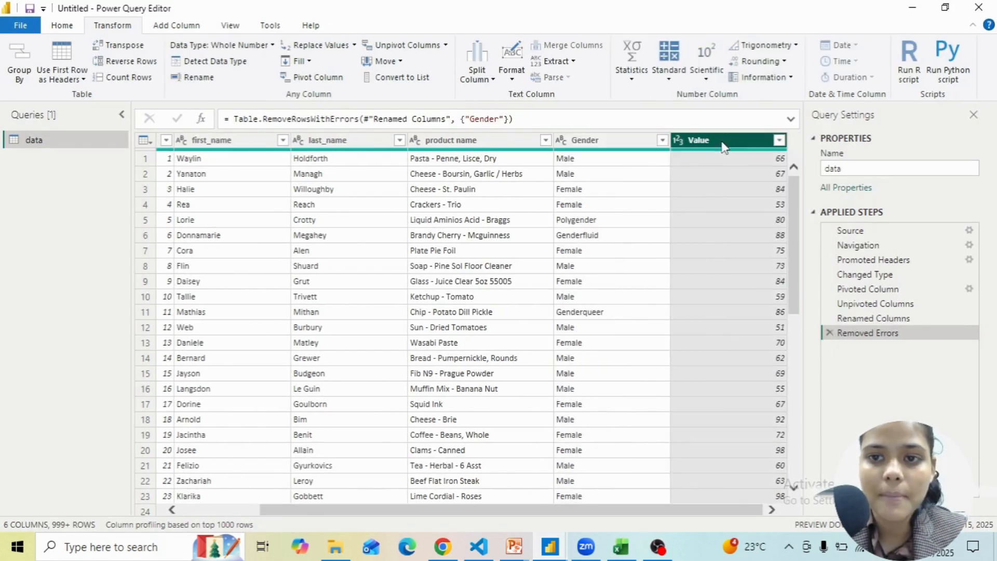
- Try grouping the table by Value with the Sum of Gender in a new column named sumofvalues, and delete the resulting Grouped Rows step
click(20, 65)
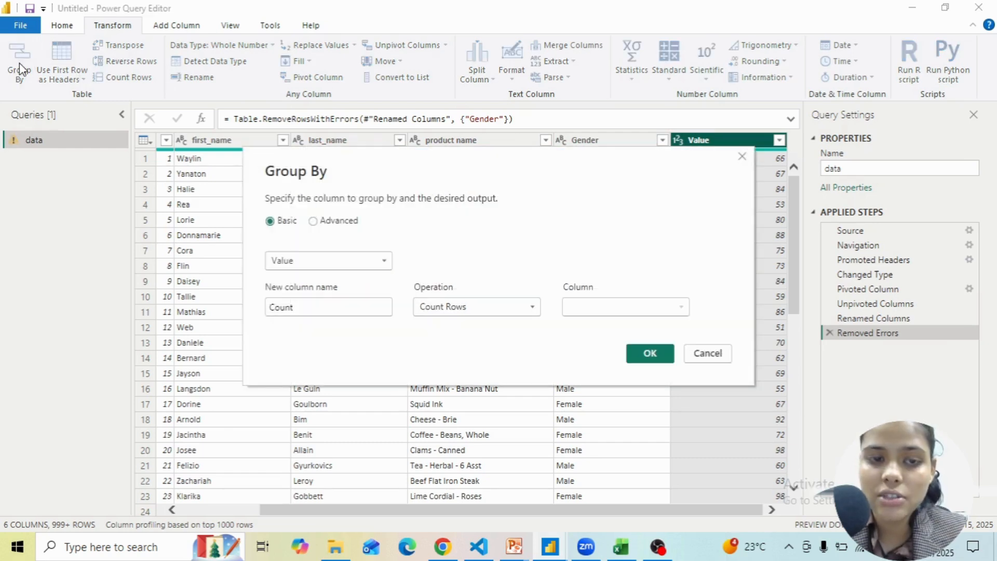
click(346, 267)
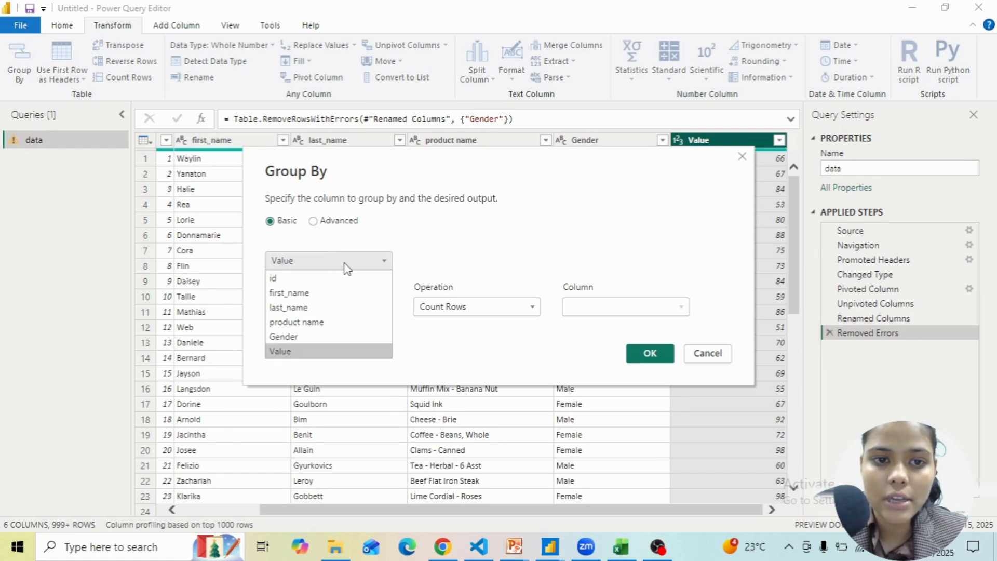
click(334, 354)
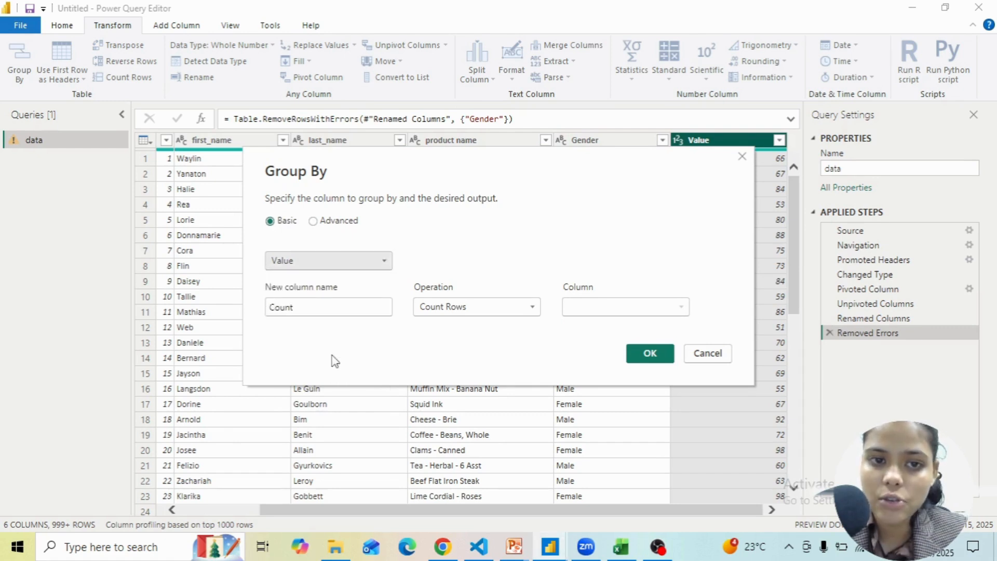
click(492, 306)
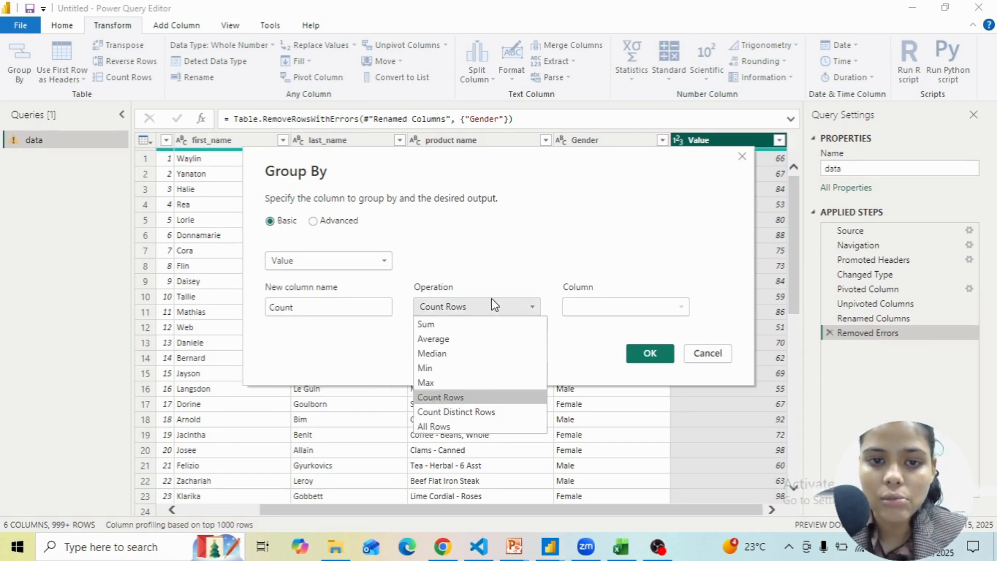
click(444, 325)
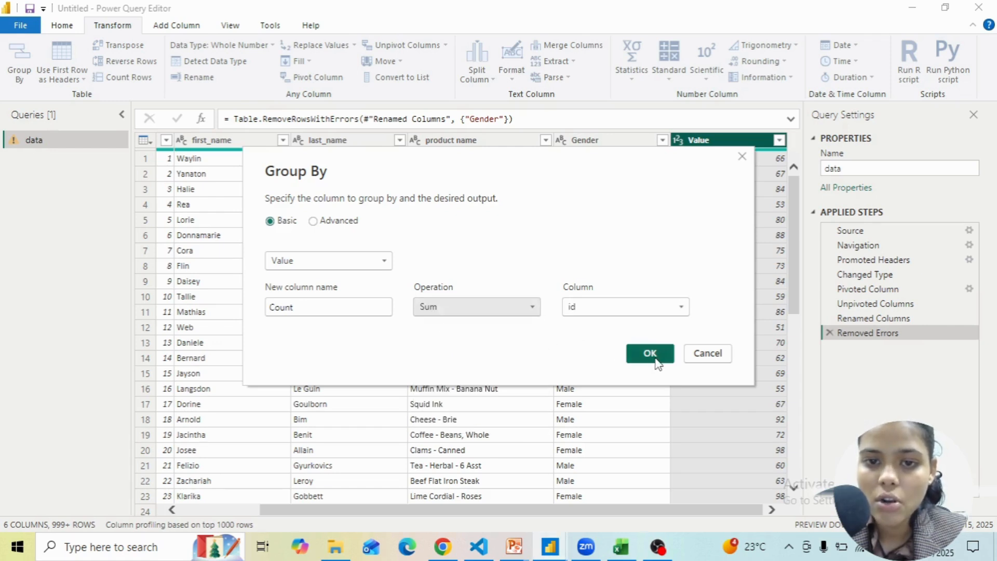
click(651, 312)
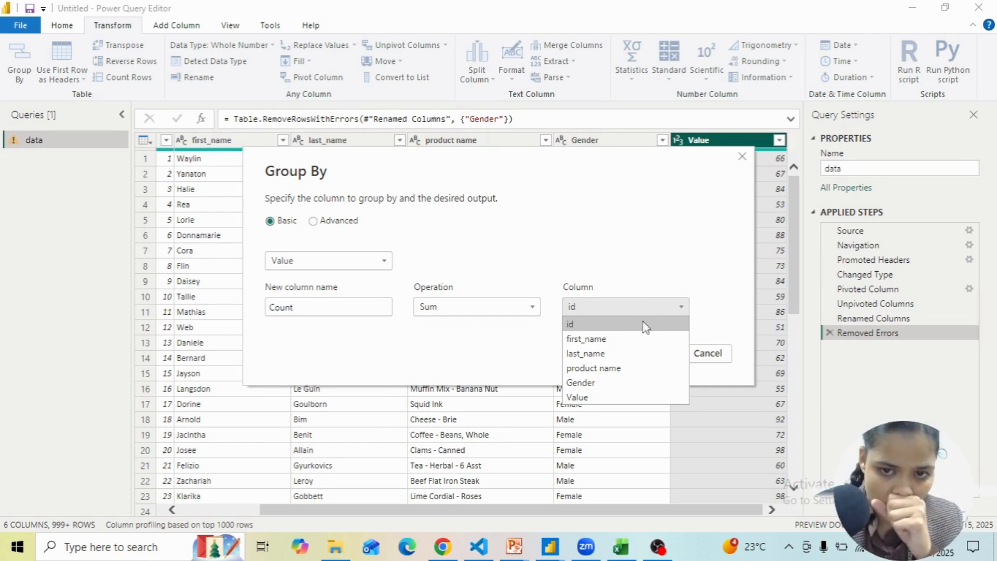
click(580, 382)
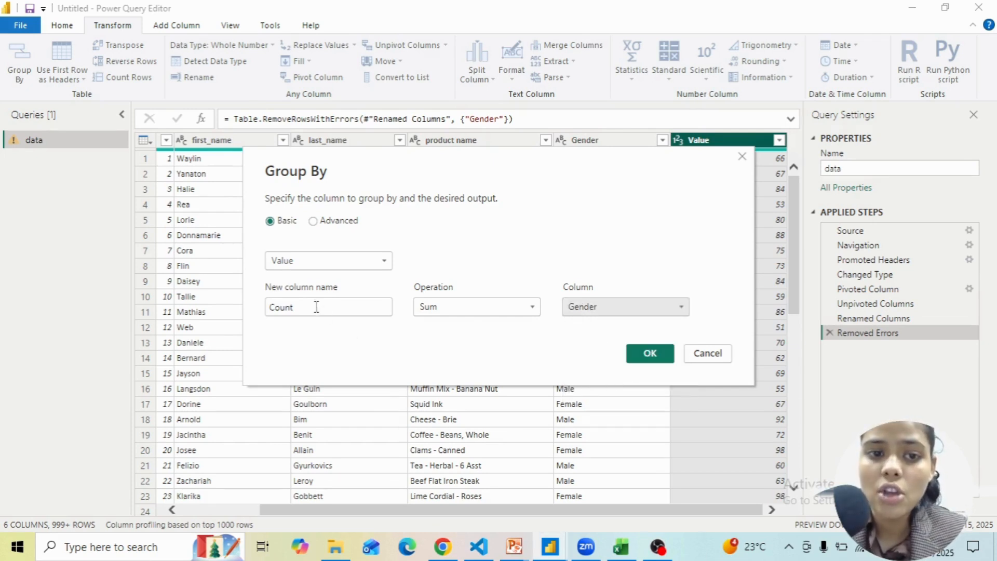
drag(294, 307, 258, 312)
text(sumofvalues)
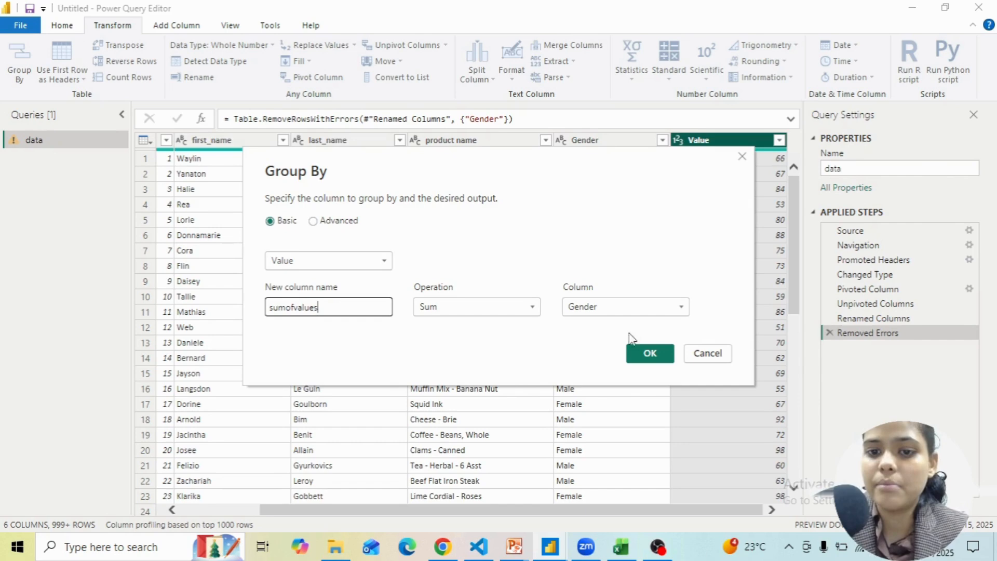
click(653, 355)
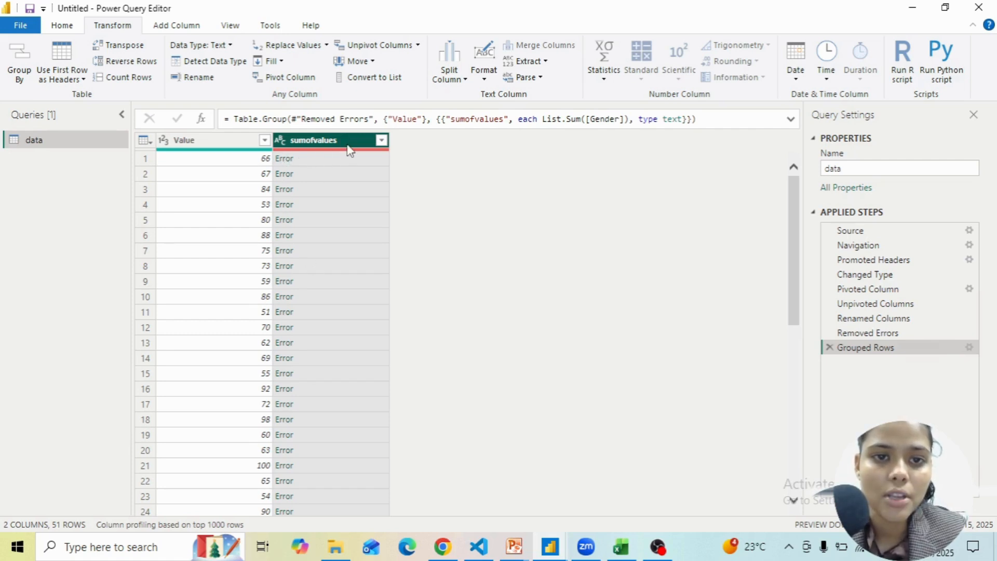
mouse_move(358, 155)
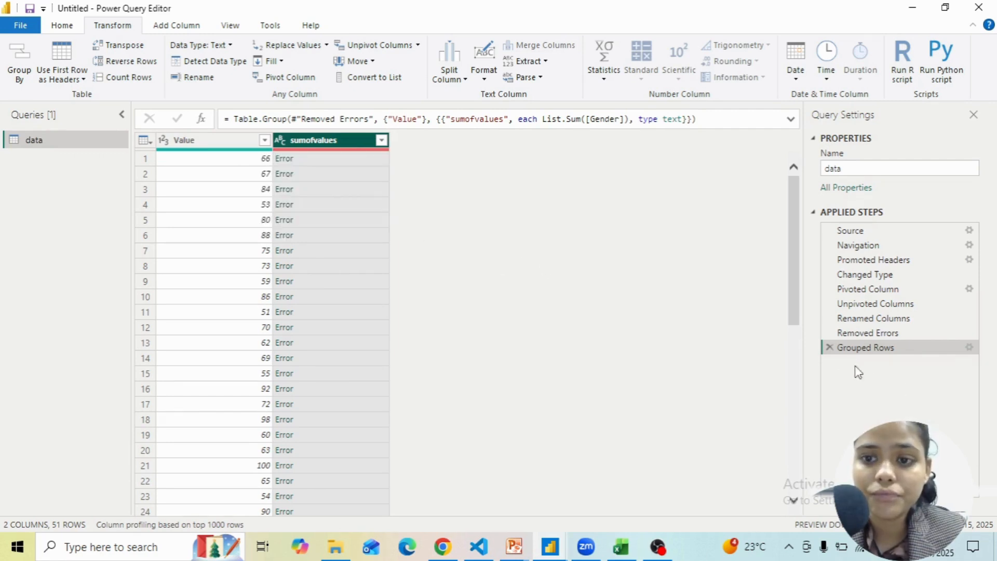
click(830, 347)
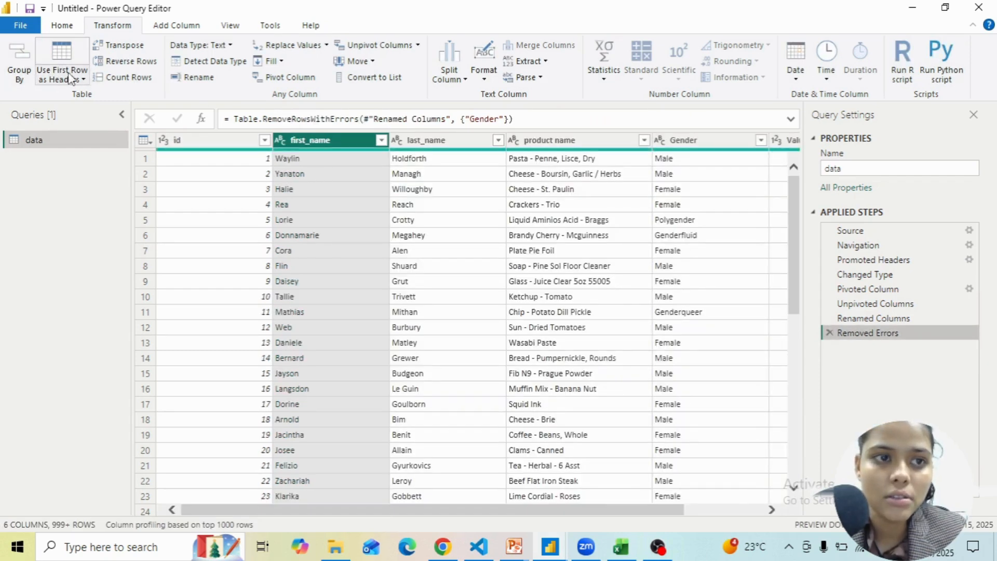
- Group the table by first_name with the Sum of Value, keeping Count as the new column name
click(16, 77)
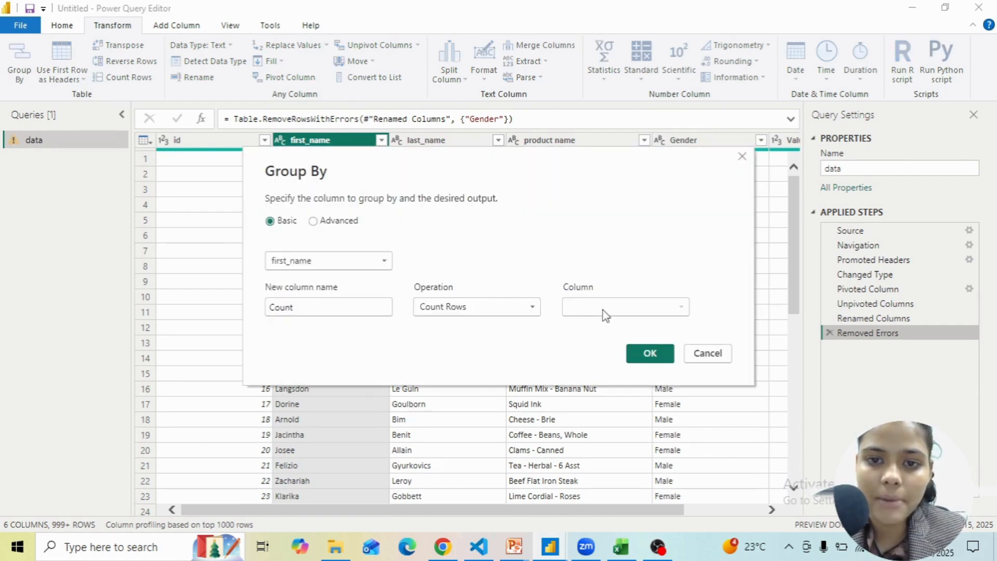
click(514, 311)
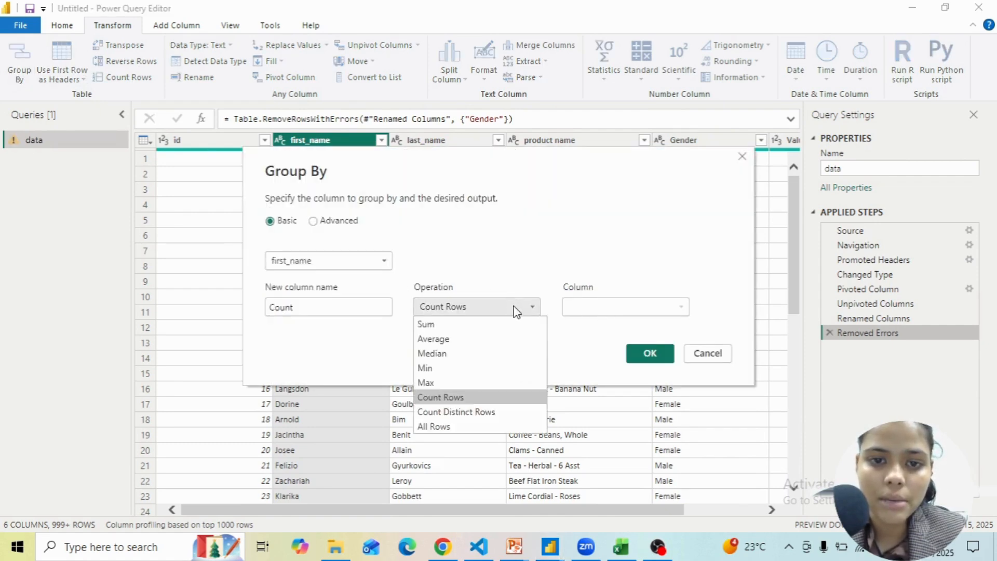
click(452, 324)
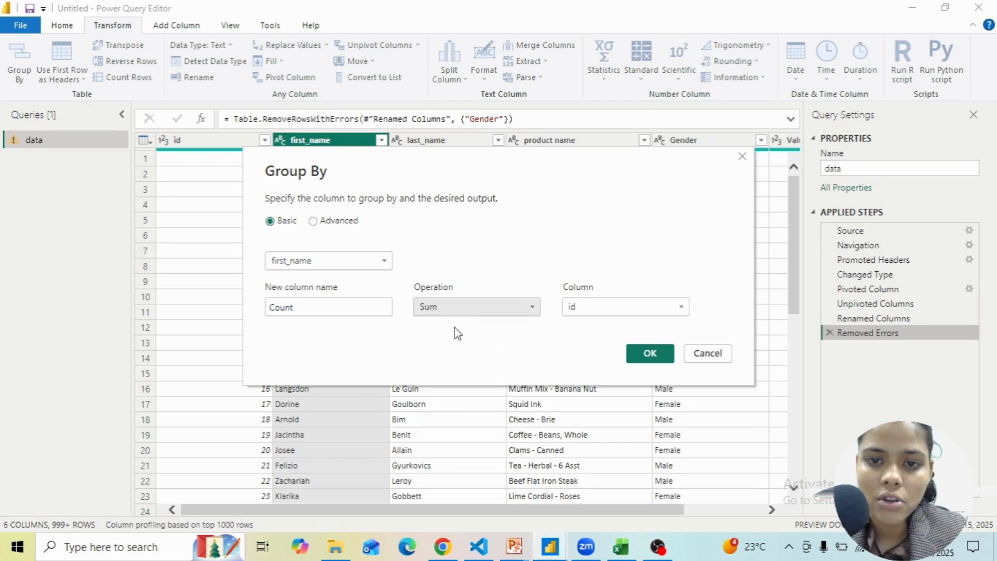
click(608, 307)
click(606, 397)
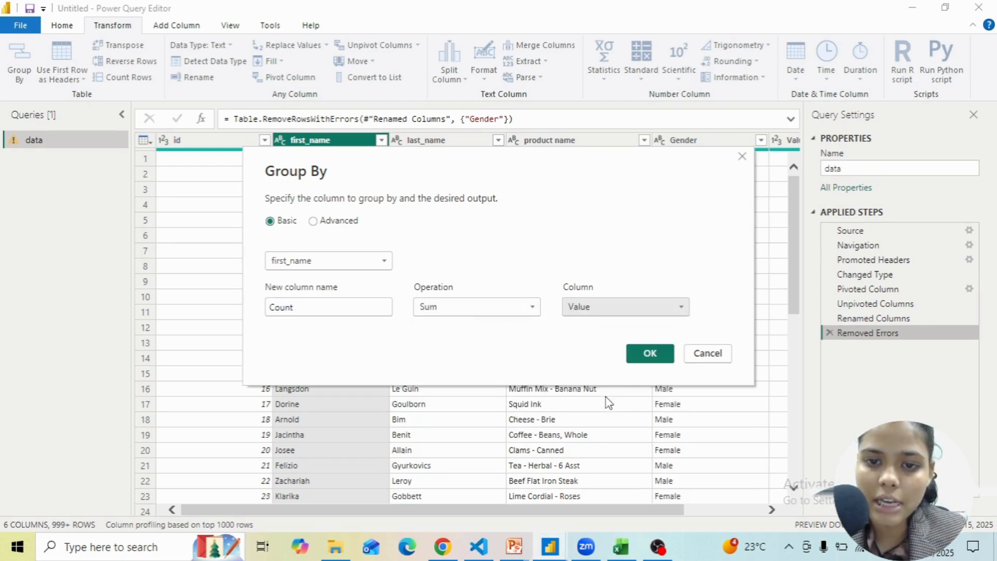
click(646, 356)
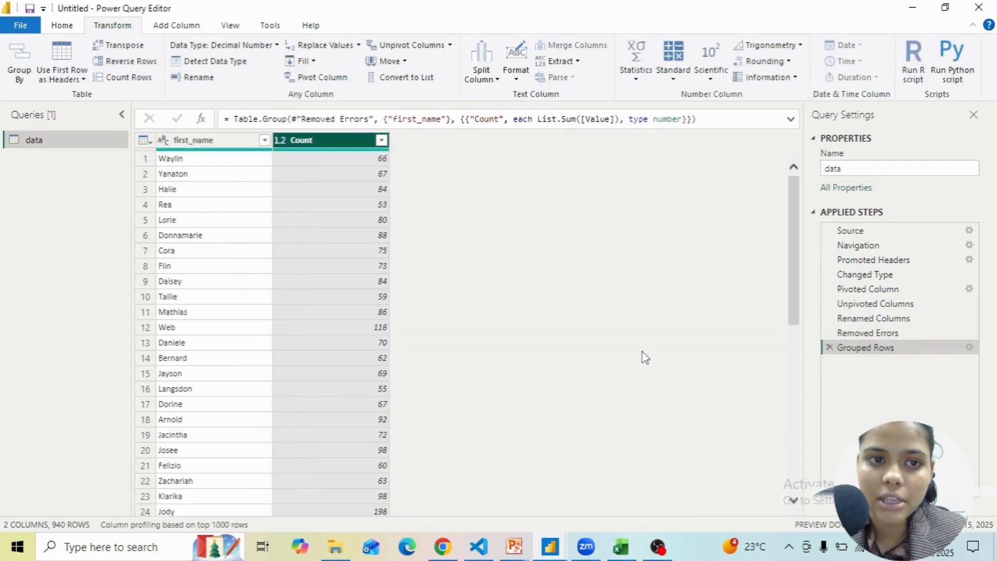
double_click(310, 141)
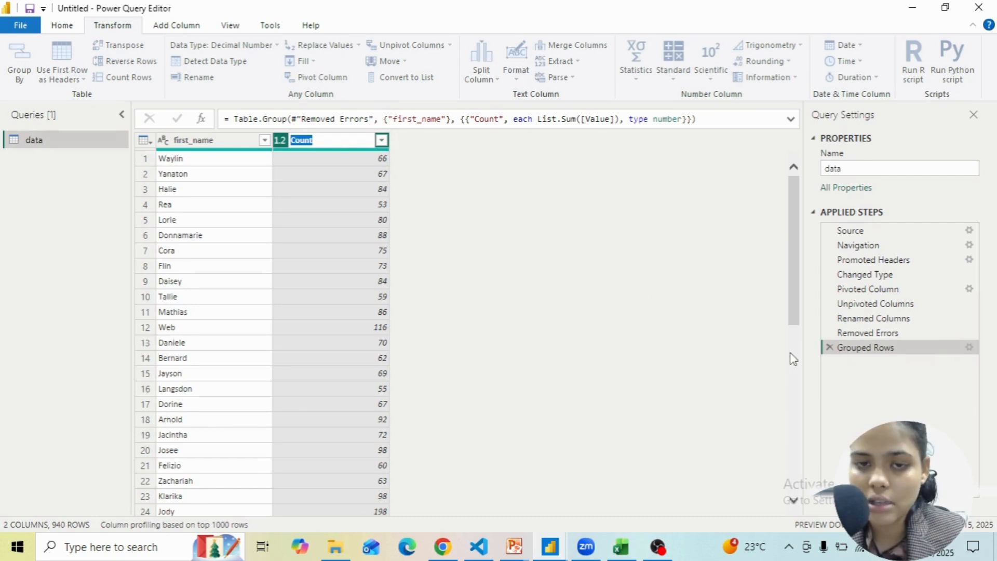
key(Return)
- Consult the whiteboard list of transformations, then return to the Power Query Editor and delete the Grouped Rows step
click(444, 547)
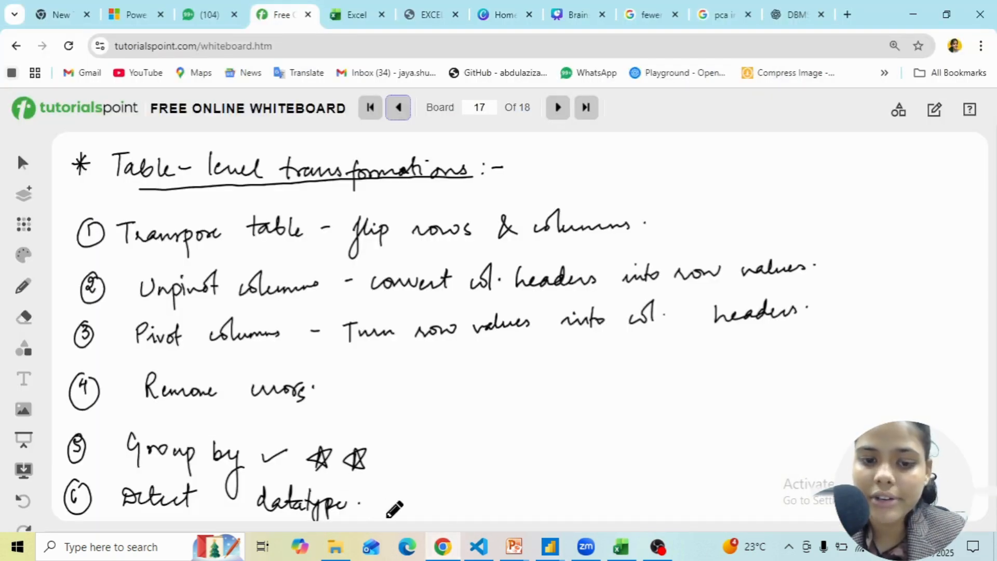
mouse_move(592, 554)
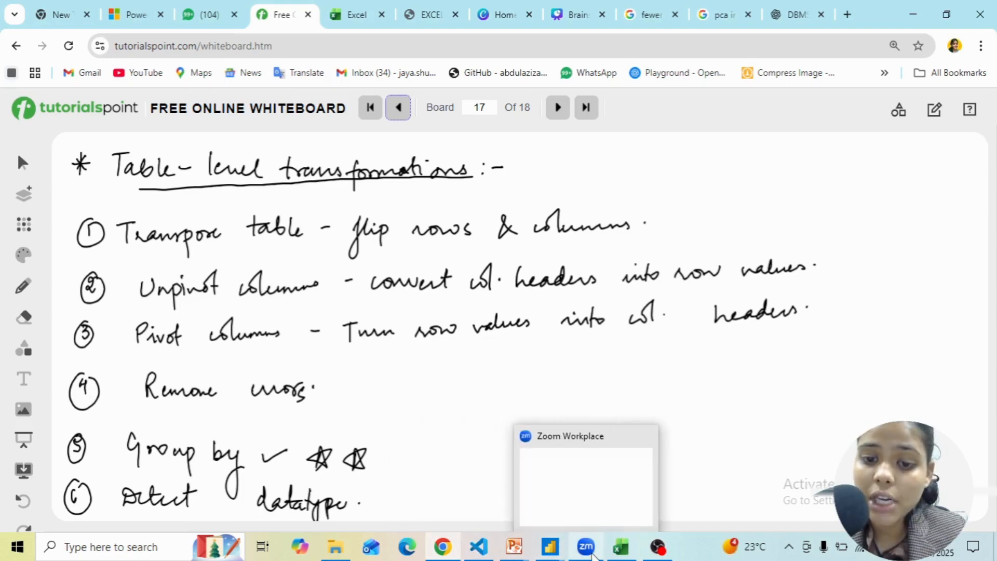
mouse_move(550, 546)
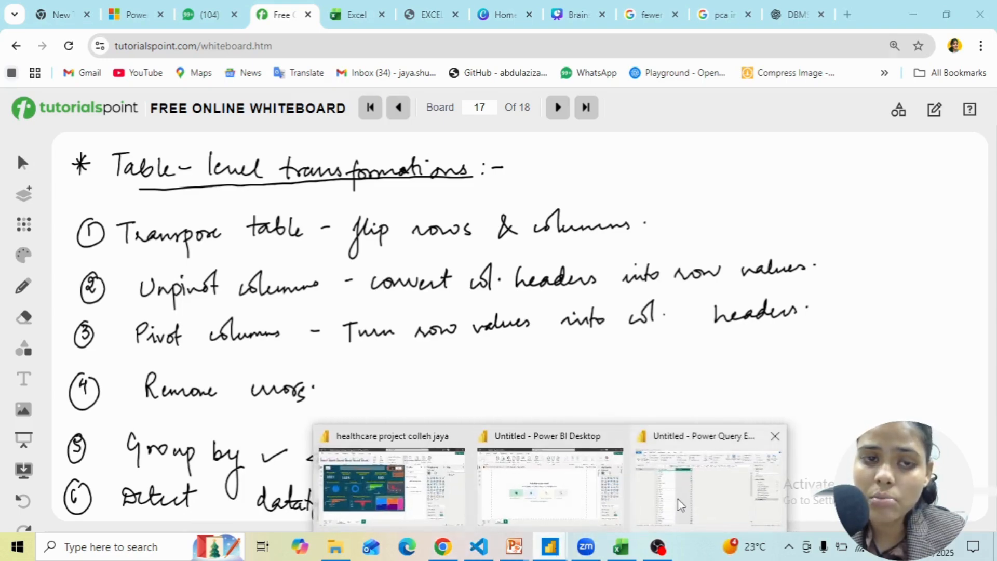
click(680, 504)
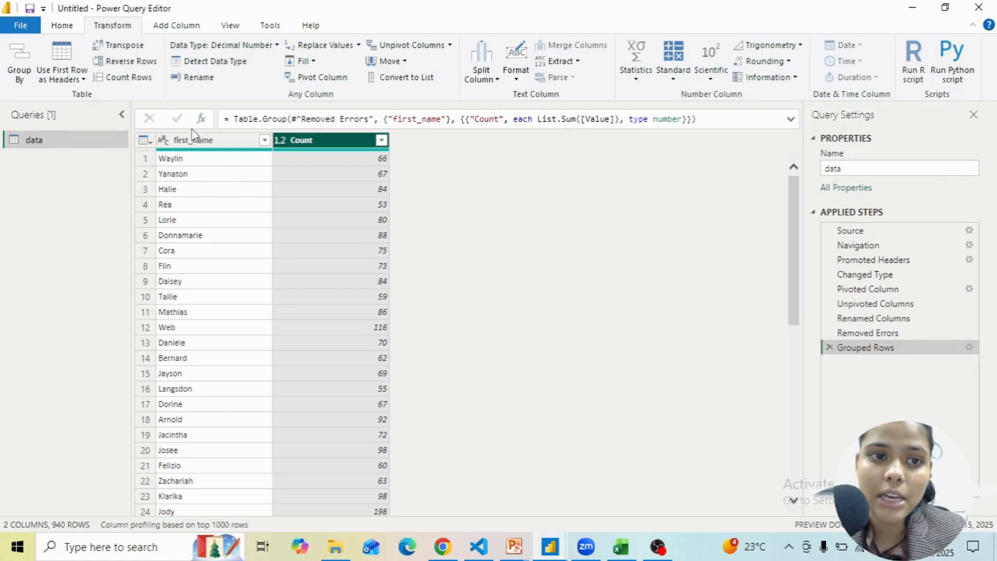
click(829, 347)
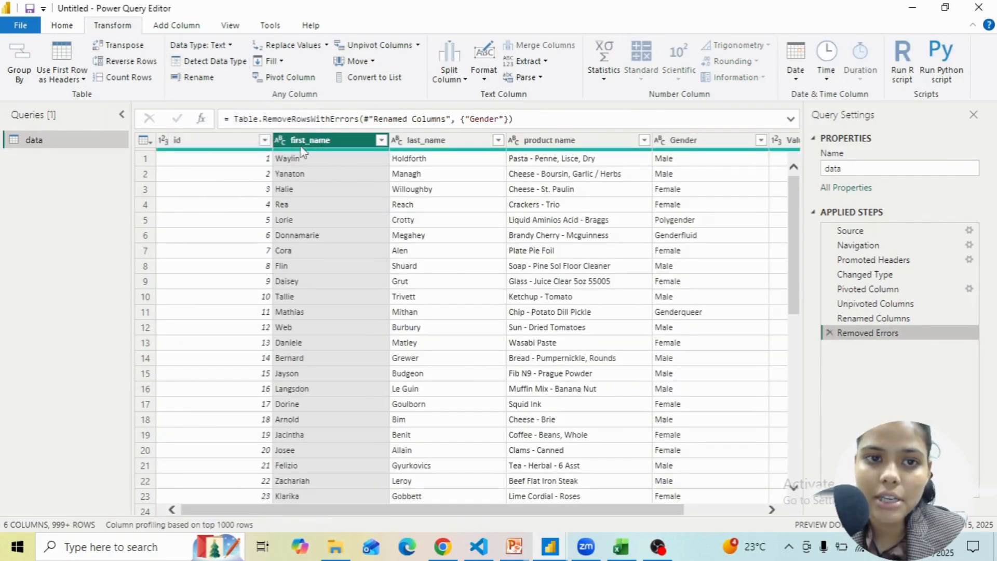
- Detect the data type of the first_name column and of the id column
click(208, 61)
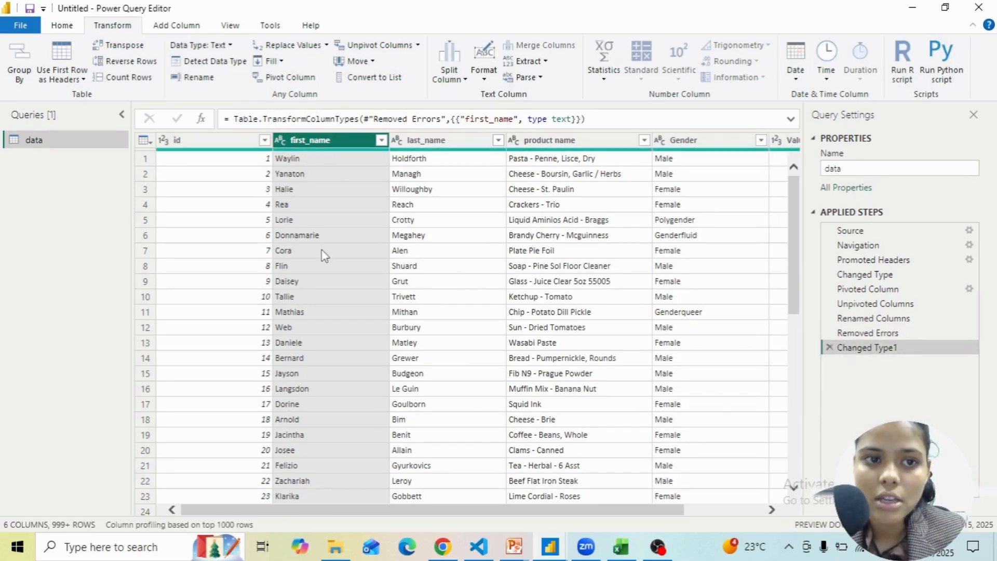
click(216, 144)
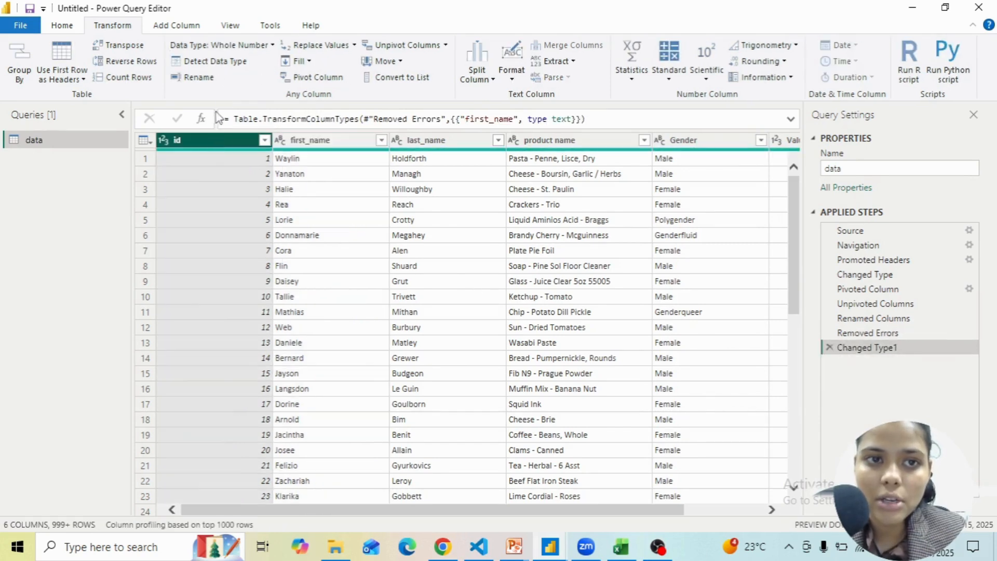
click(224, 61)
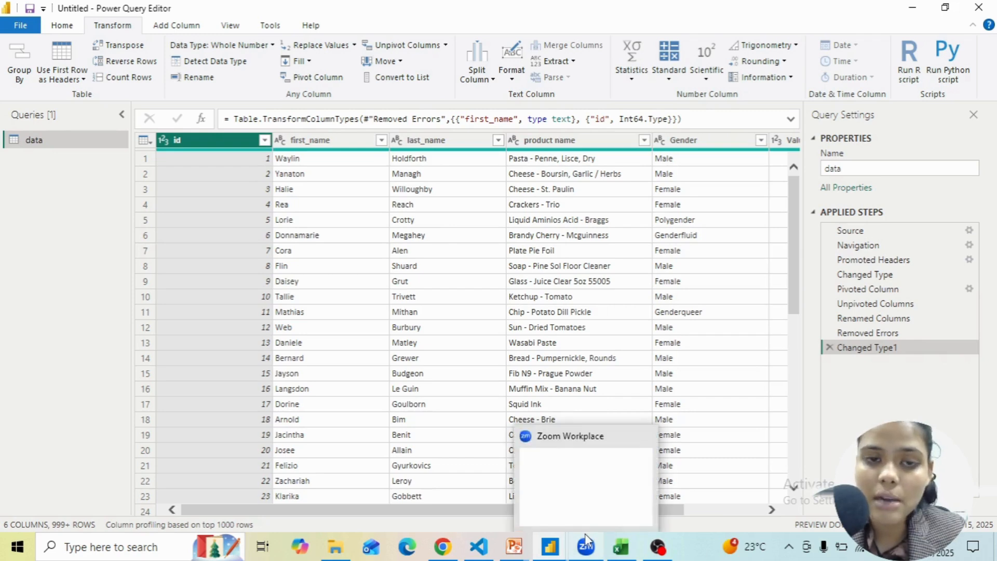
mouse_move(623, 551)
mouse_move(664, 550)
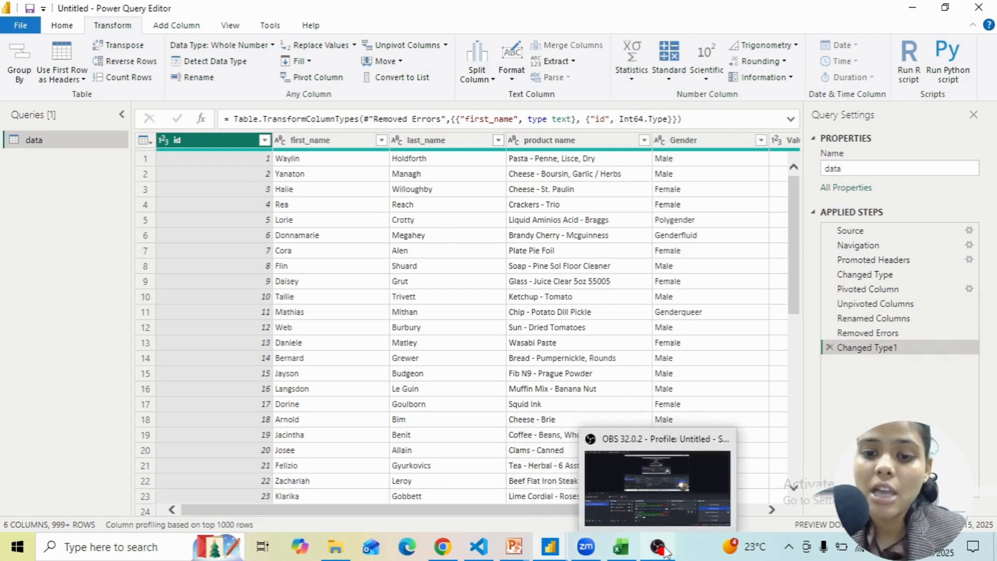